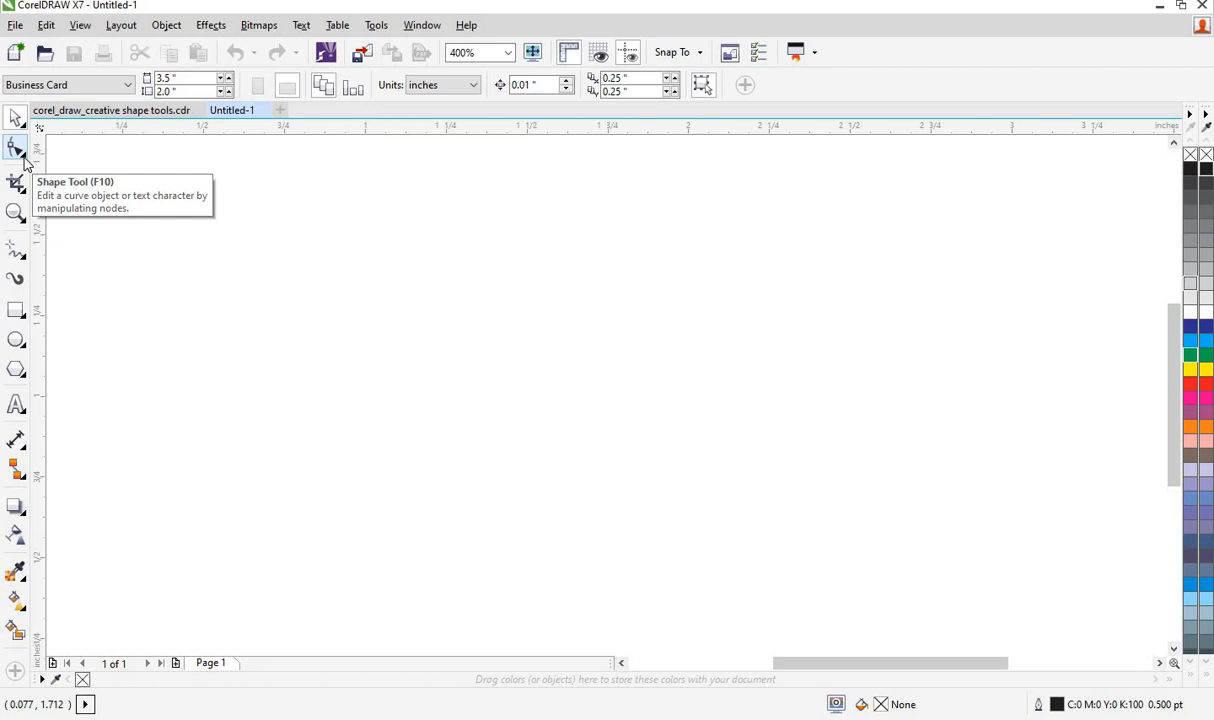
Step: Draw a wavy freehand curve about 1.19 in wide and 0.24 in high in the upper part of the page
left_click(24, 158)
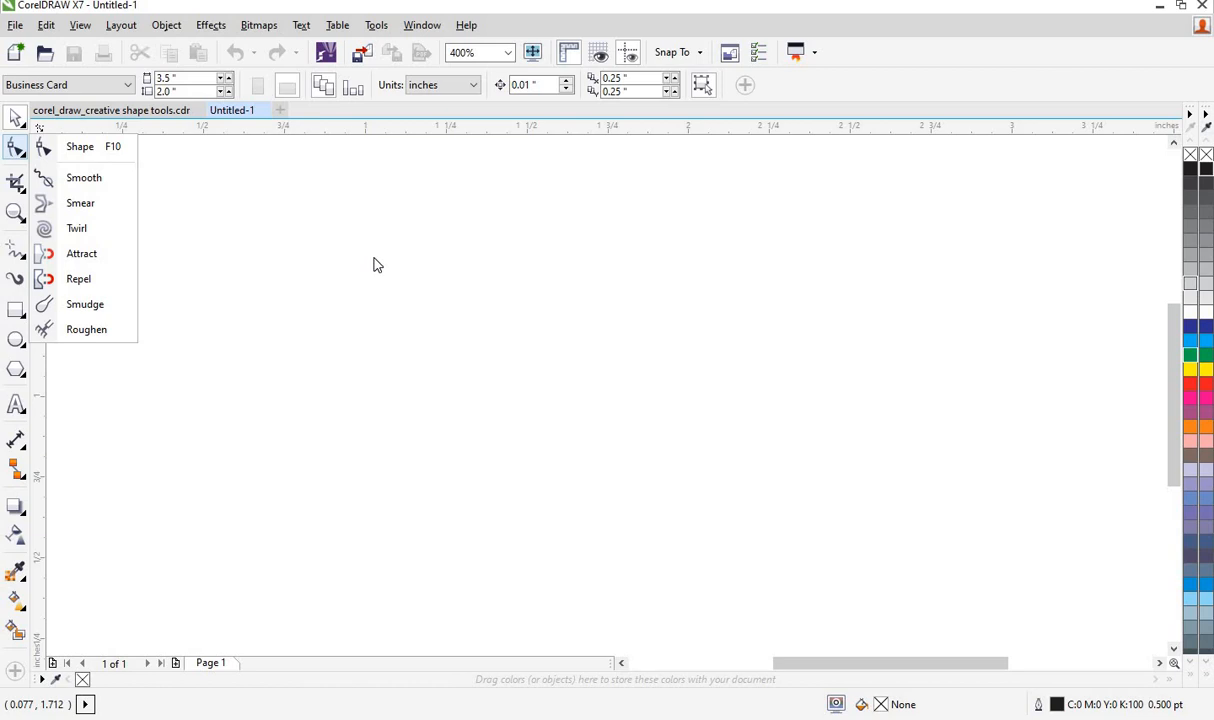
key("F5")
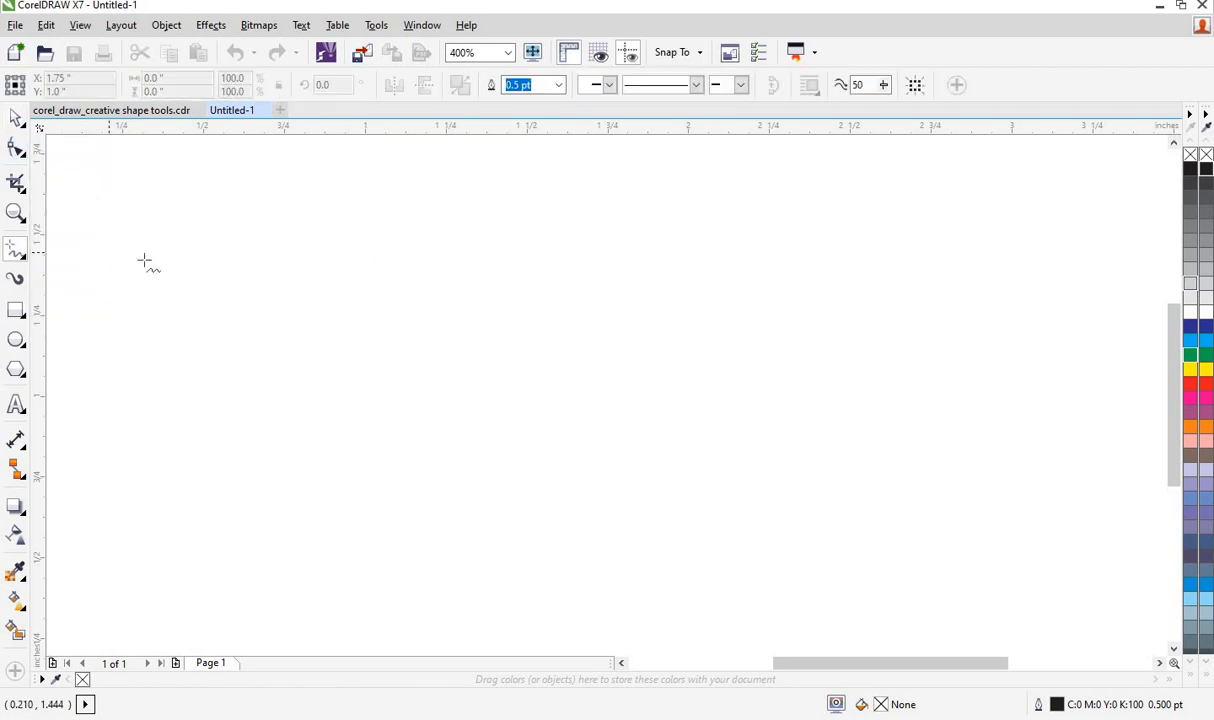
mouse_move(178, 304)
left_mouse_down()
mouse_move(208, 258)
mouse_move(237, 281)
mouse_move(290, 242)
mouse_move(335, 275)
mouse_move(425, 225)
mouse_move(470, 270)
mouse_move(511, 230)
mouse_move(549, 257)
mouse_move(563, 286)
left_mouse_up()
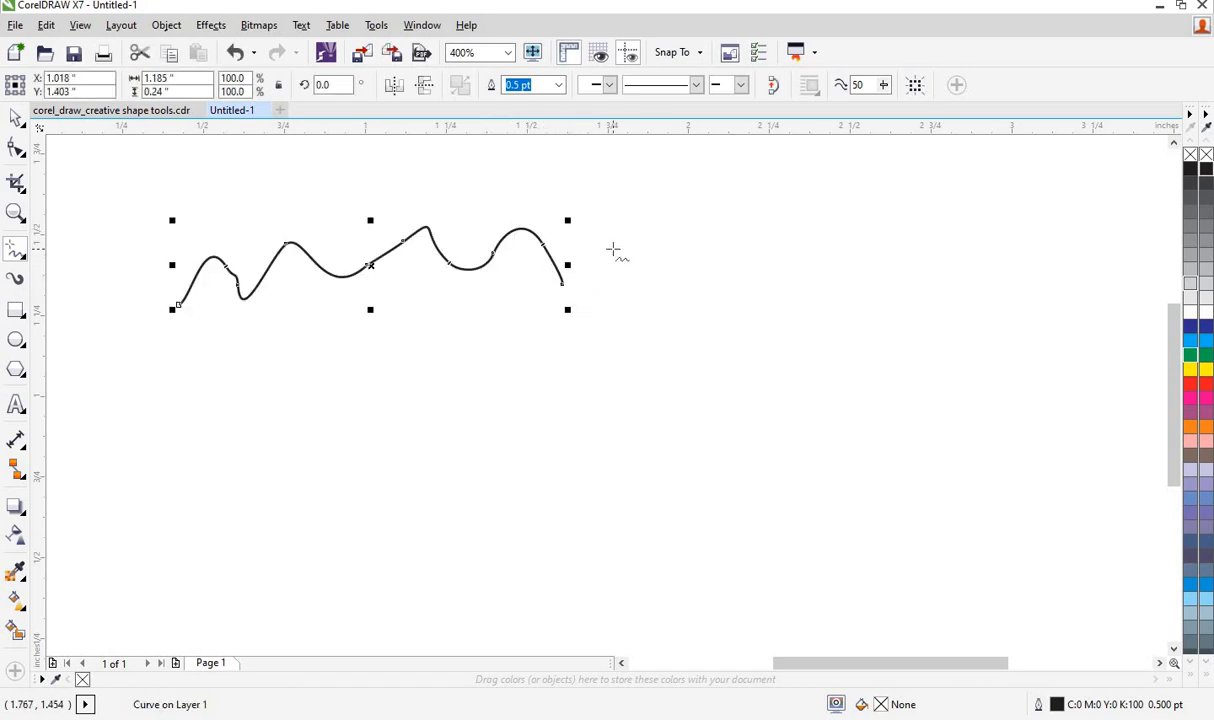
Step: Smooth out the waves along the whole freehand curve with the Smooth tool
left_click(23, 157)
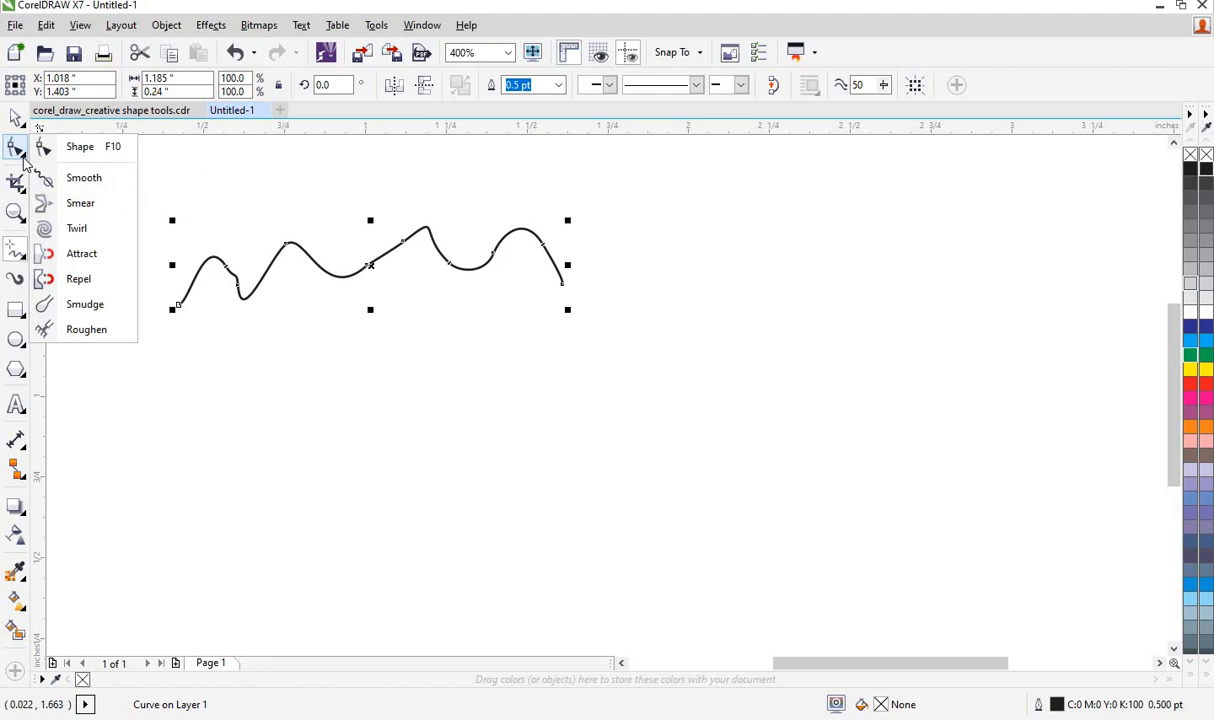
left_click(84, 179)
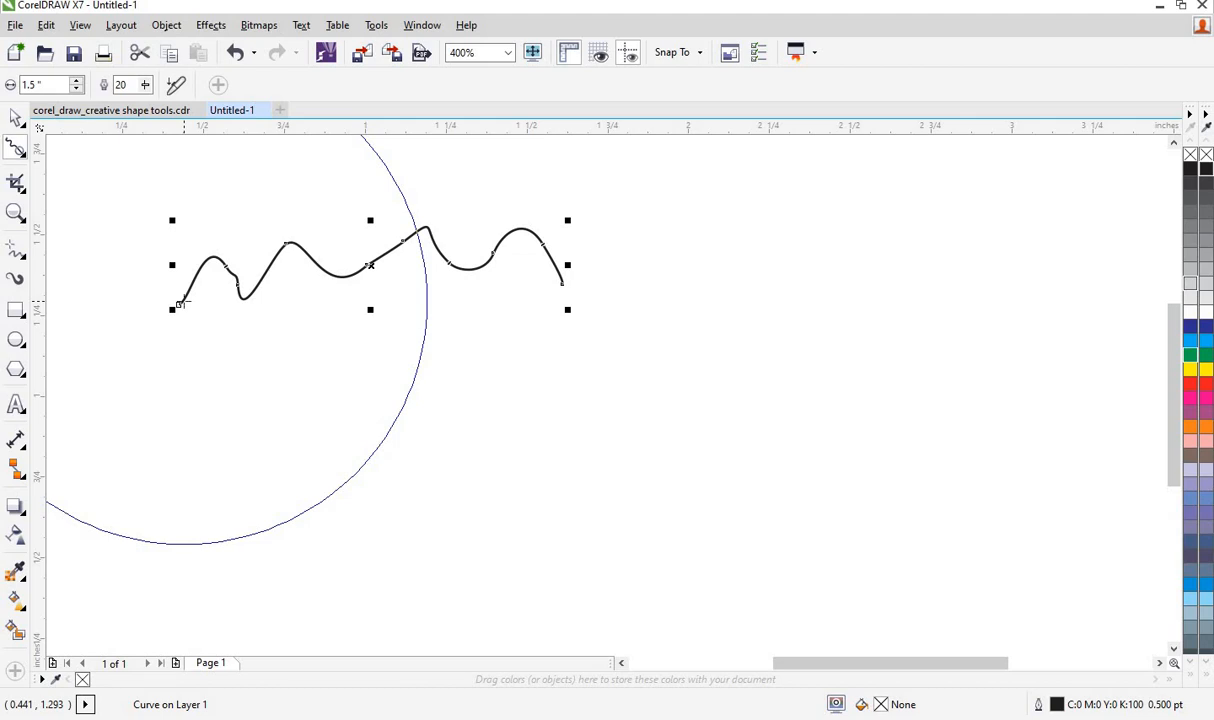
left_click_drag(179, 298, 186, 290)
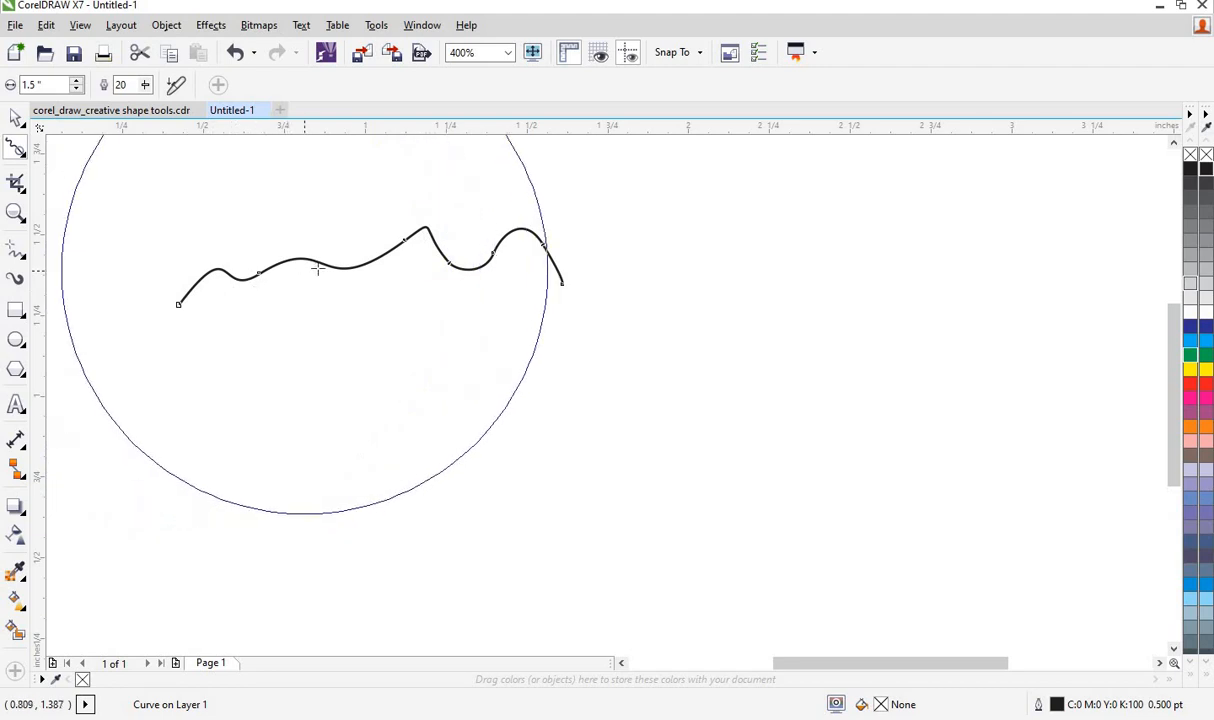
mouse_move(335, 268)
left_mouse_down()
mouse_move(478, 258)
mouse_move(499, 276)
mouse_move(454, 264)
left_mouse_up()
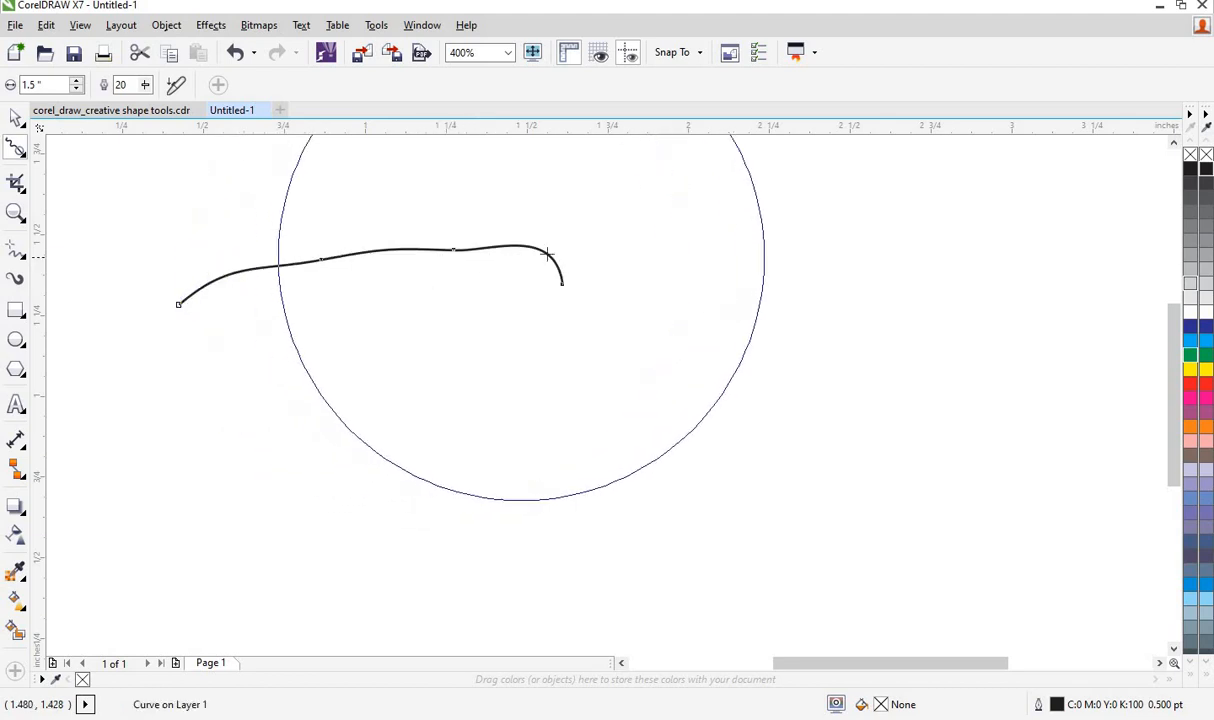
left_click_drag(563, 274, 575, 291)
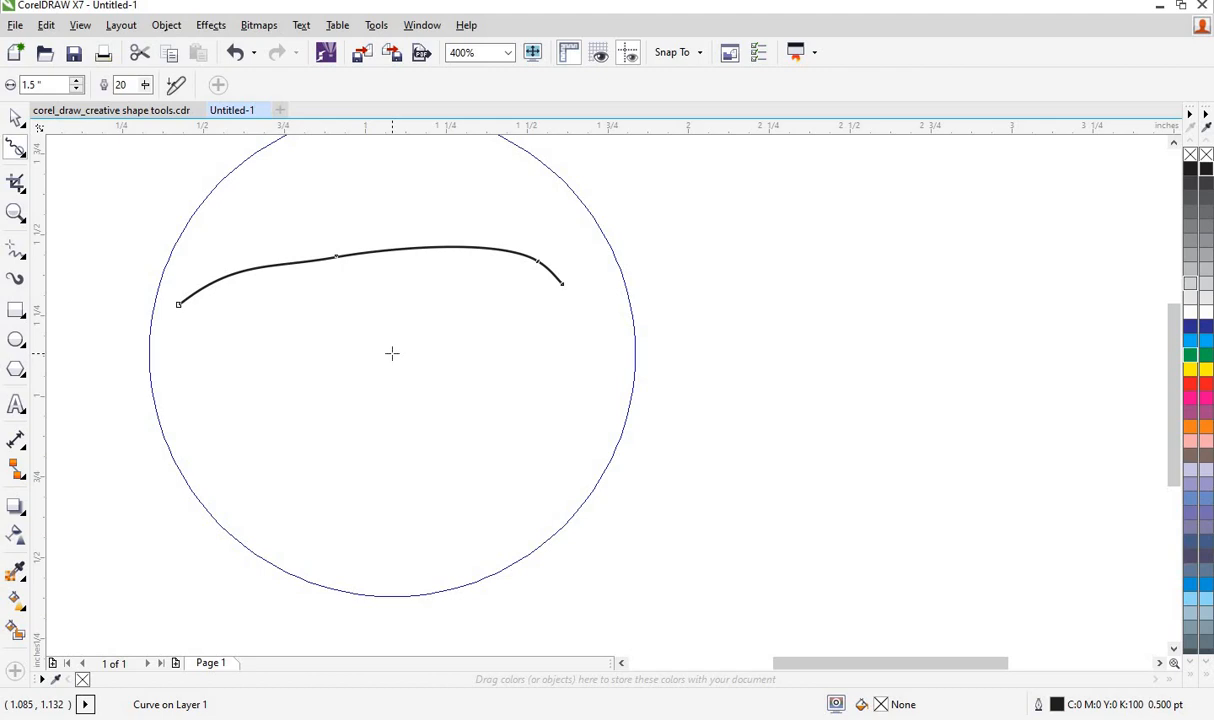
Step: Draw a six-sided polygon about 0.64 in wide and 0.5 in high below the curve
left_click(23, 158)
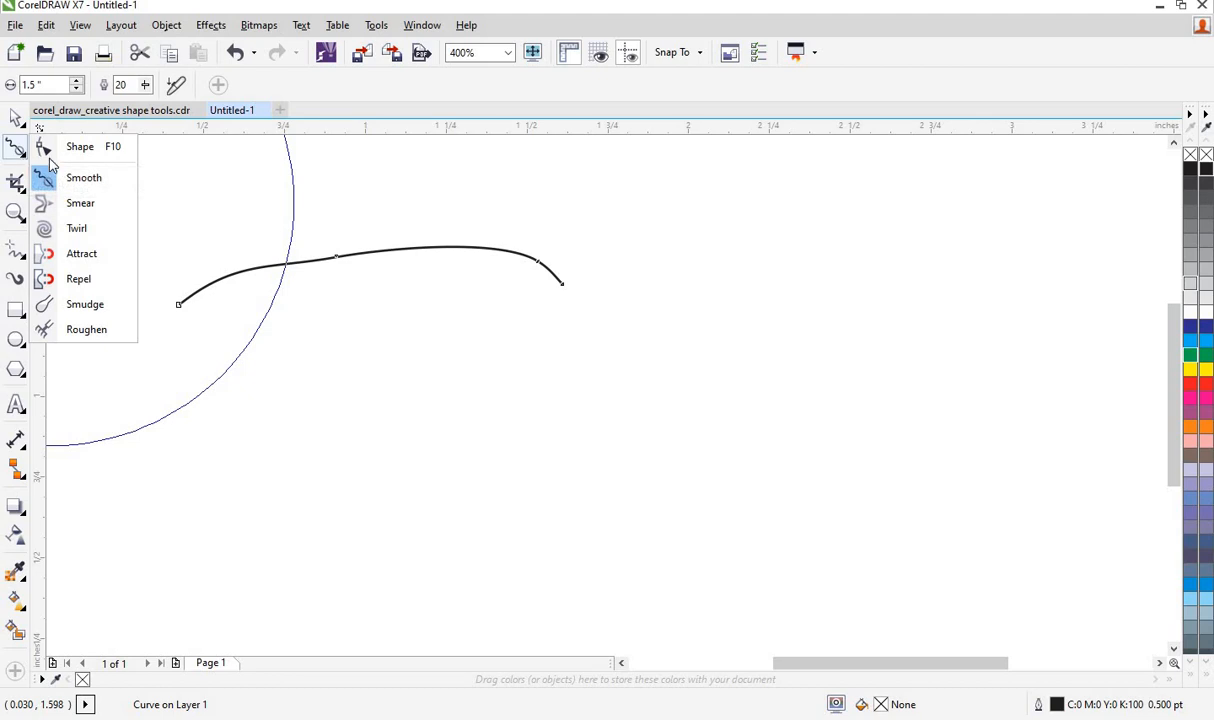
left_click(84, 205)
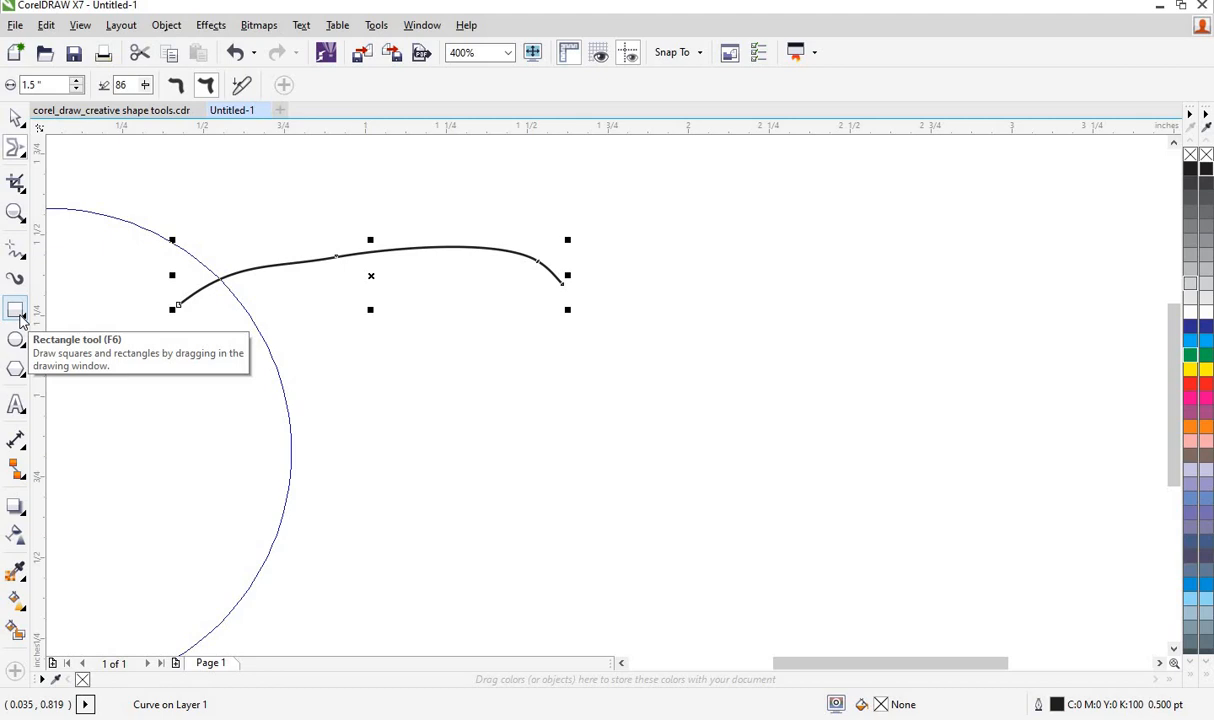
left_click(16, 370)
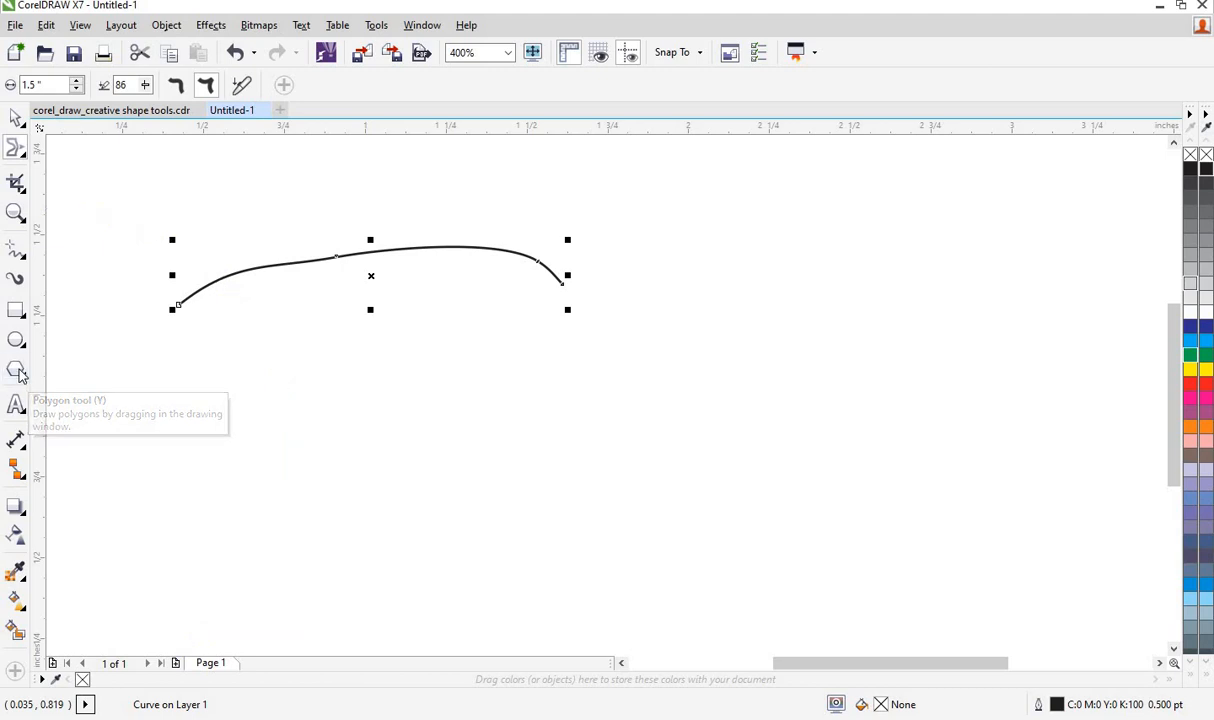
left_click(251, 356)
left_click_drag(274, 399, 491, 516)
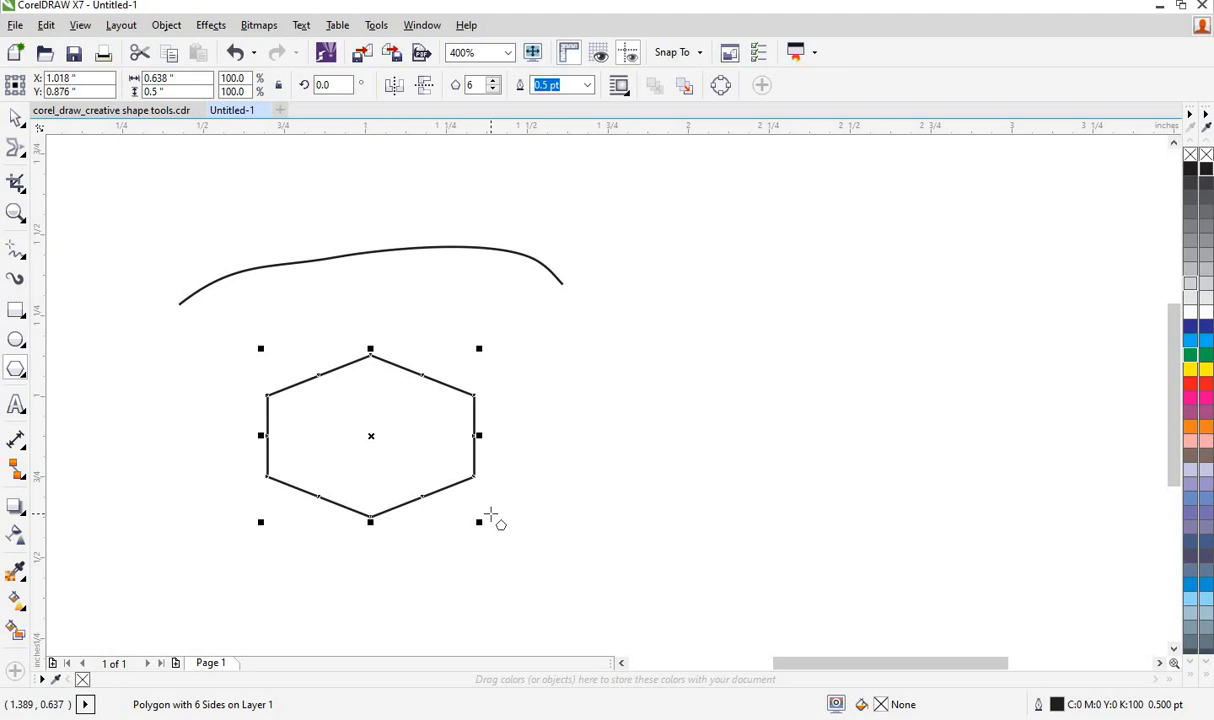
Step: Smear the polygon's edges inward and outward around its outline to turn it into a rounded, irregular shape
left_click(24, 150)
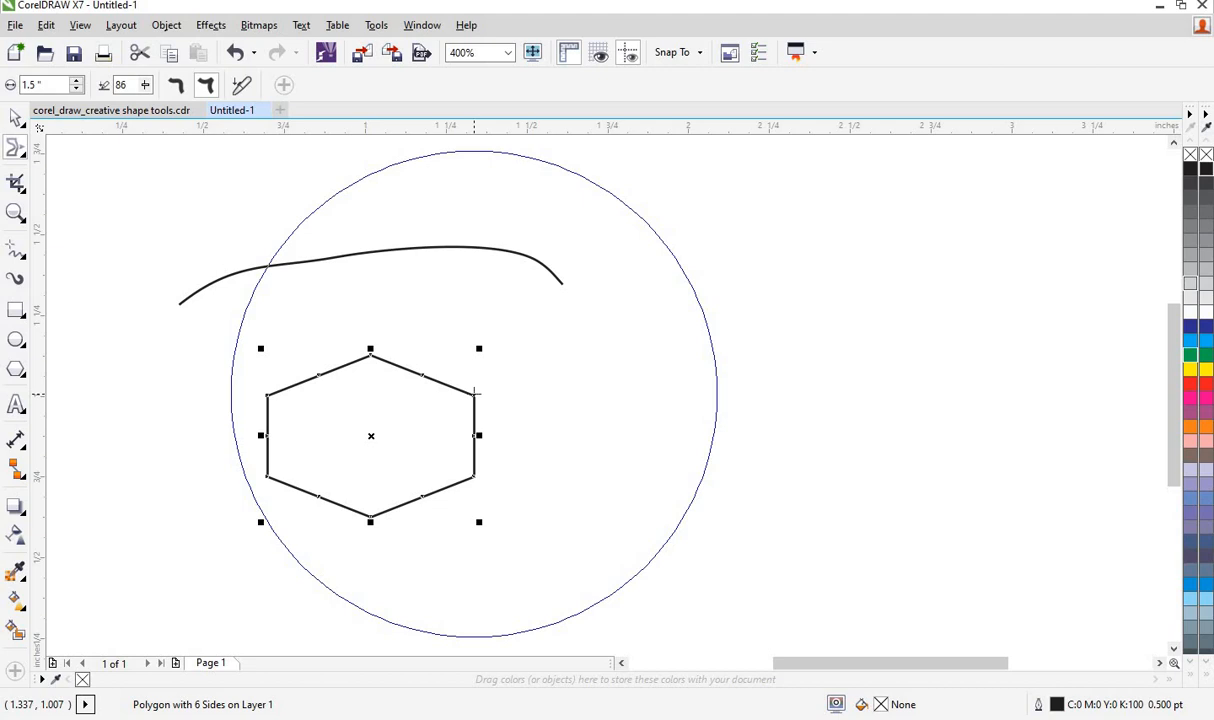
left_click_drag(474, 393, 381, 437)
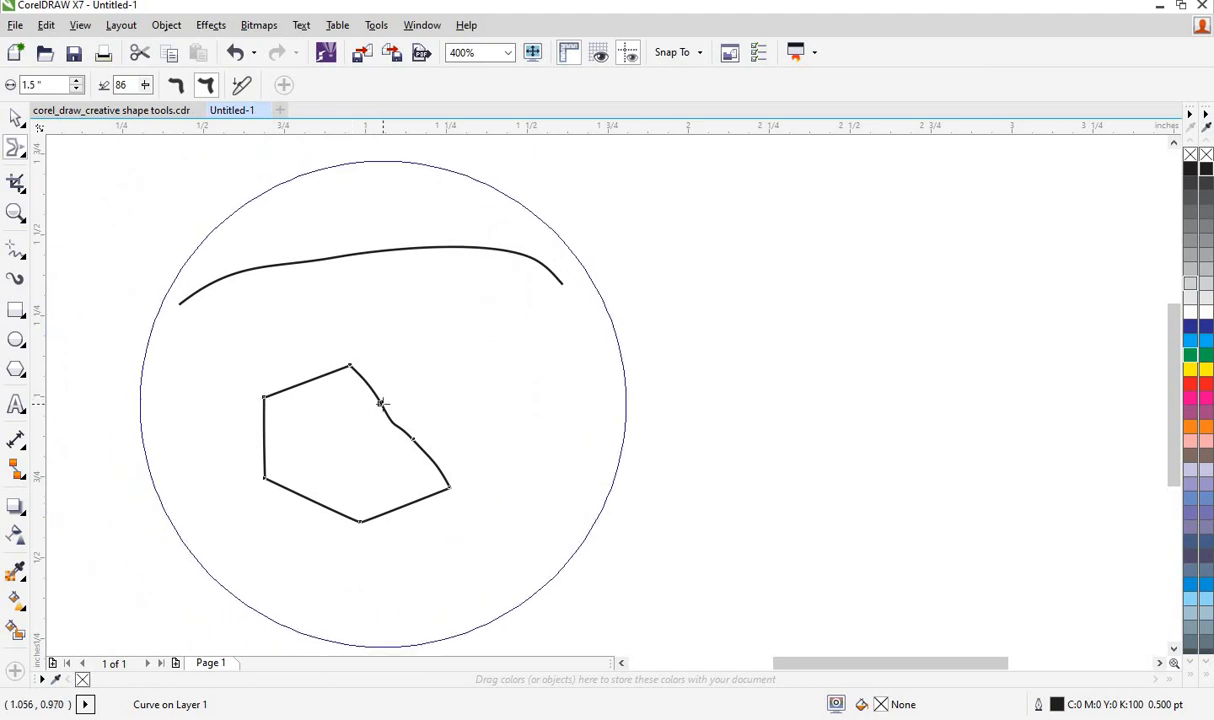
mouse_move(379, 406)
left_mouse_down()
mouse_move(505, 374)
mouse_move(482, 401)
left_mouse_up()
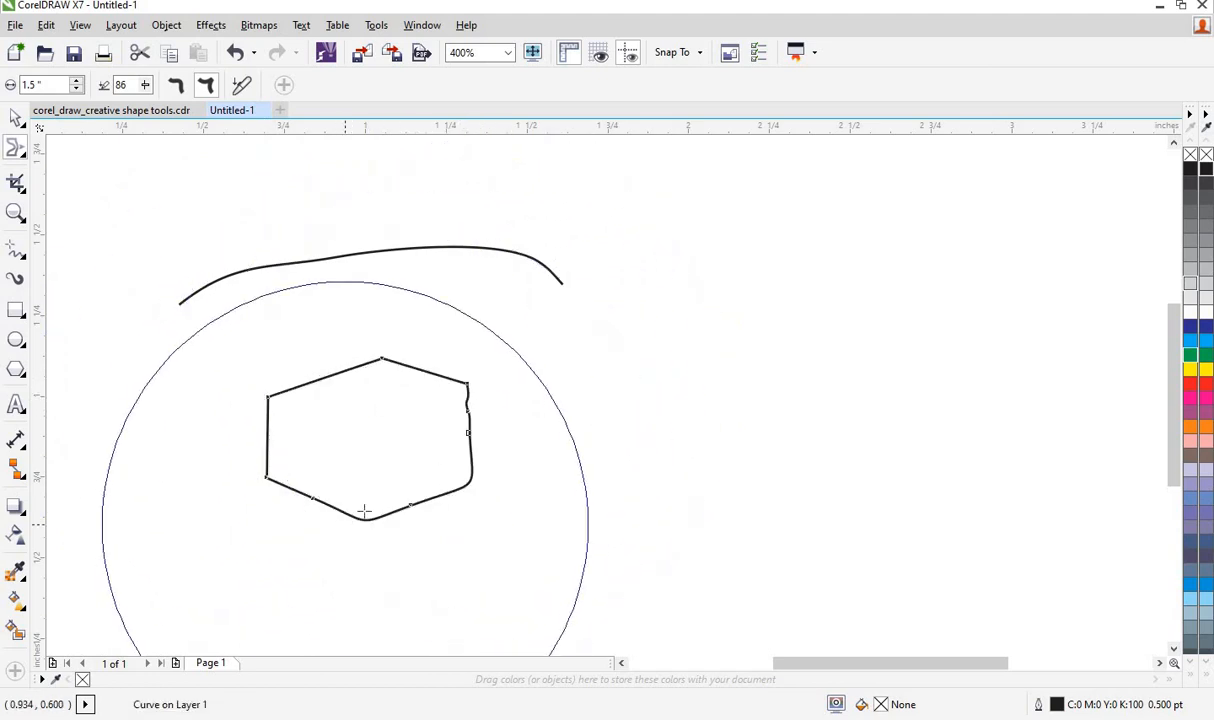
left_click_drag(406, 503, 393, 455)
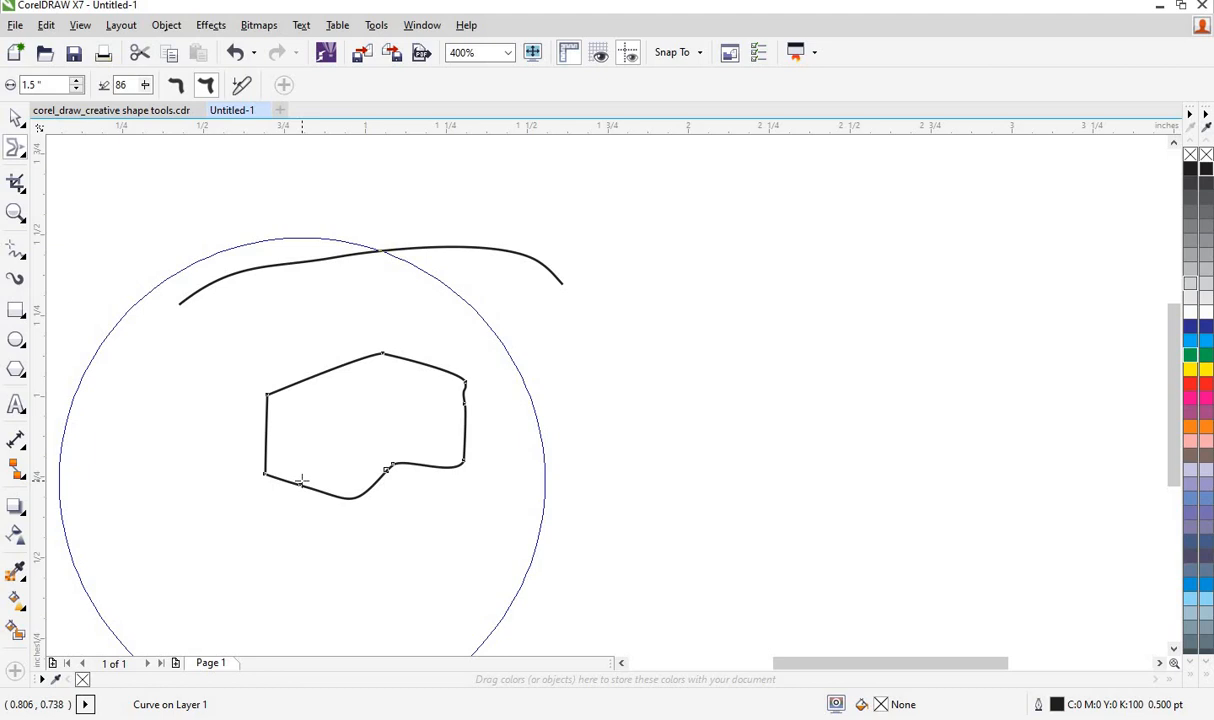
left_click_drag(296, 488, 296, 527)
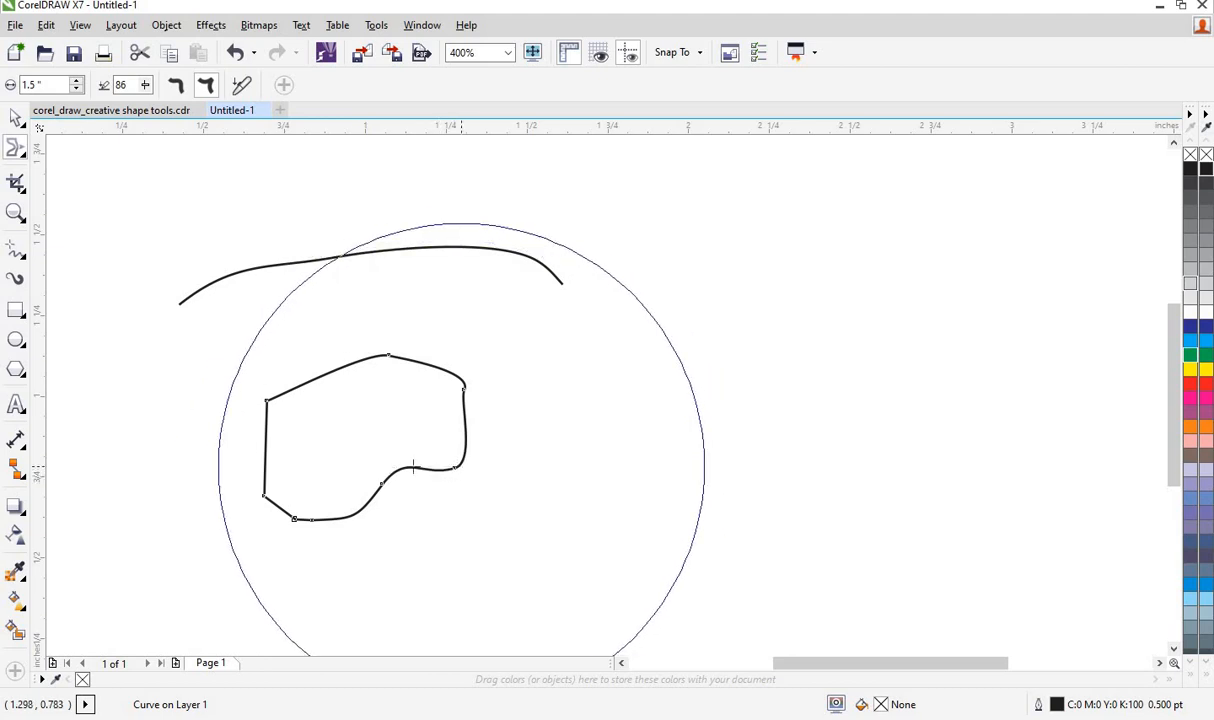
mouse_move(463, 485)
left_mouse_down()
mouse_move(561, 507)
mouse_move(515, 501)
mouse_move(476, 476)
left_mouse_up()
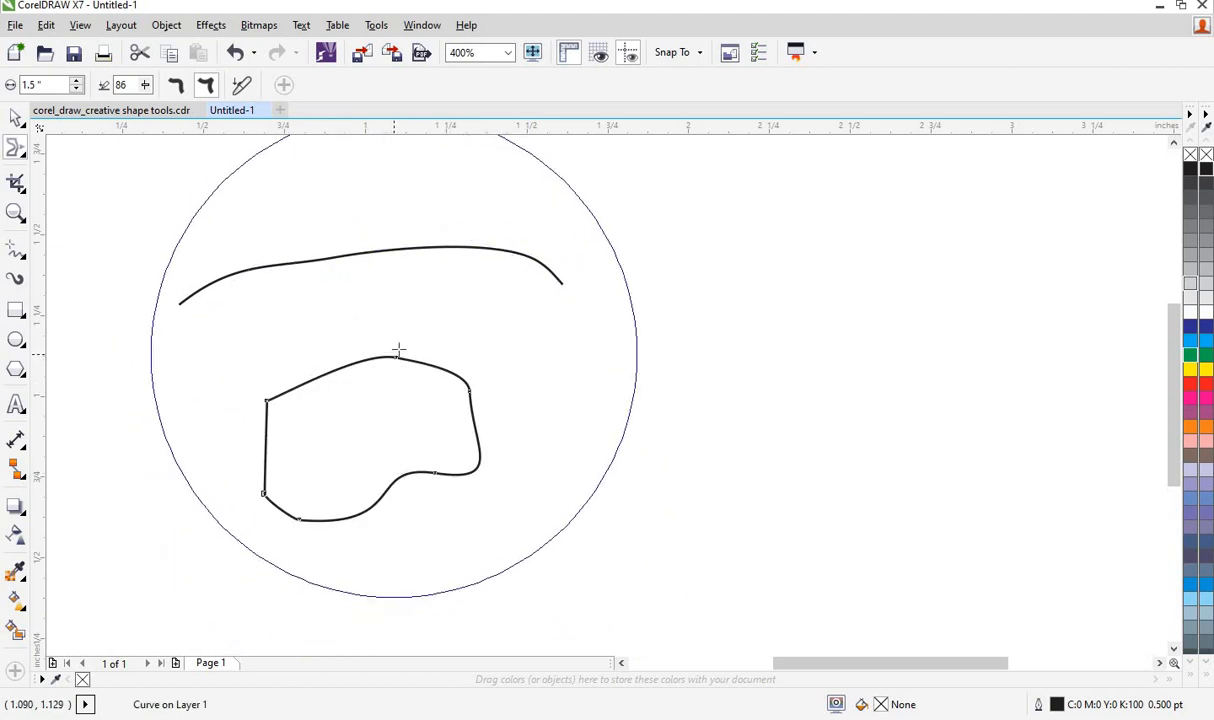
mouse_move(398, 350)
left_mouse_down()
mouse_move(330, 338)
mouse_move(271, 401)
mouse_move(265, 350)
left_mouse_up()
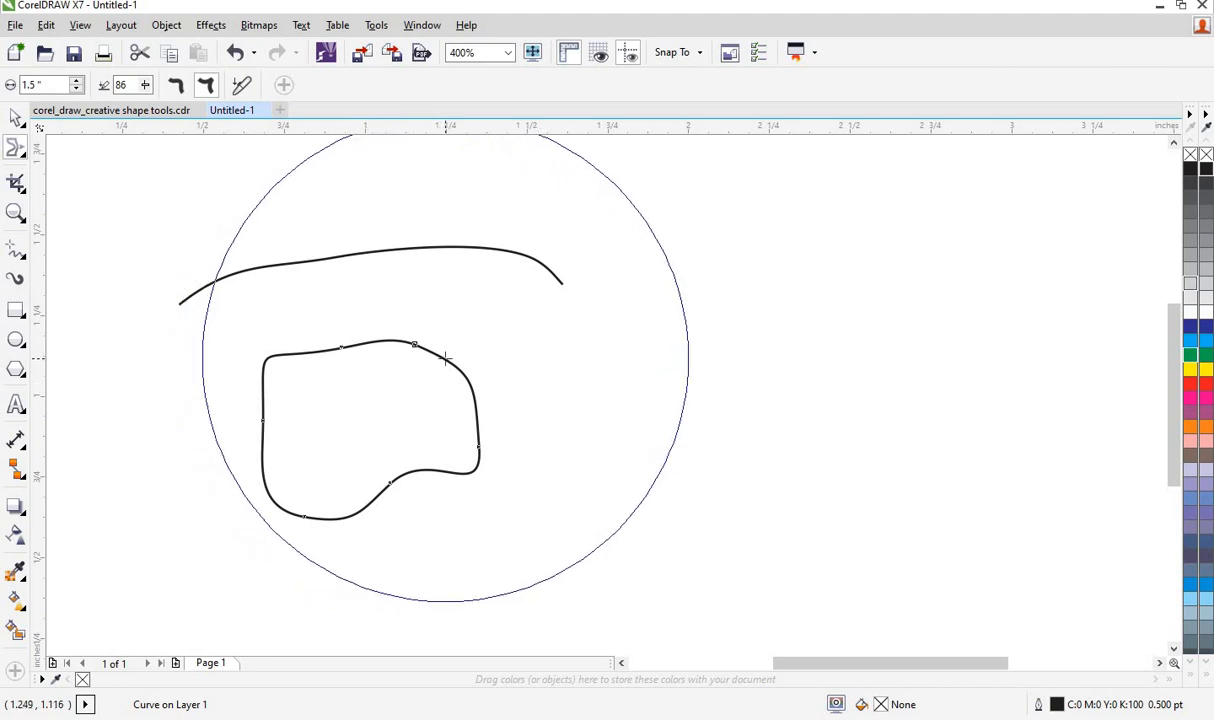
mouse_move(440, 356)
left_mouse_down()
mouse_move(413, 386)
mouse_move(472, 343)
left_mouse_up()
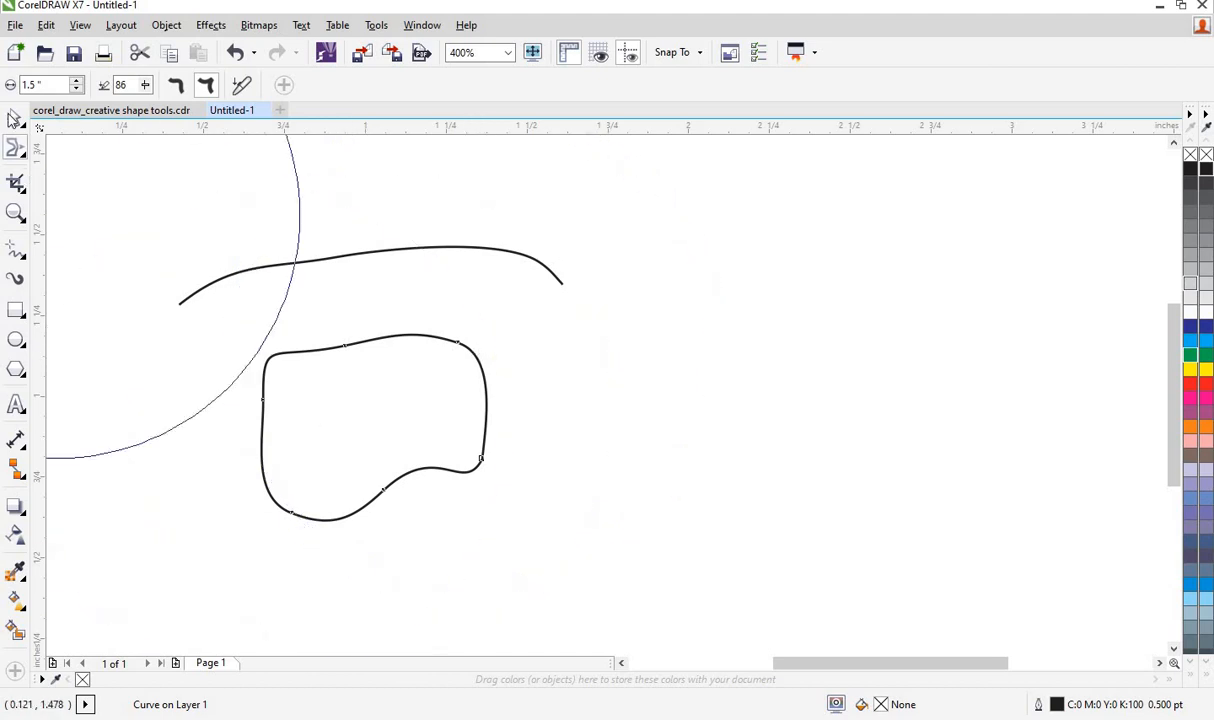
Step: Delete the smeared polygon and the smoothed curve from the page
left_click(15, 118)
key("Delete")
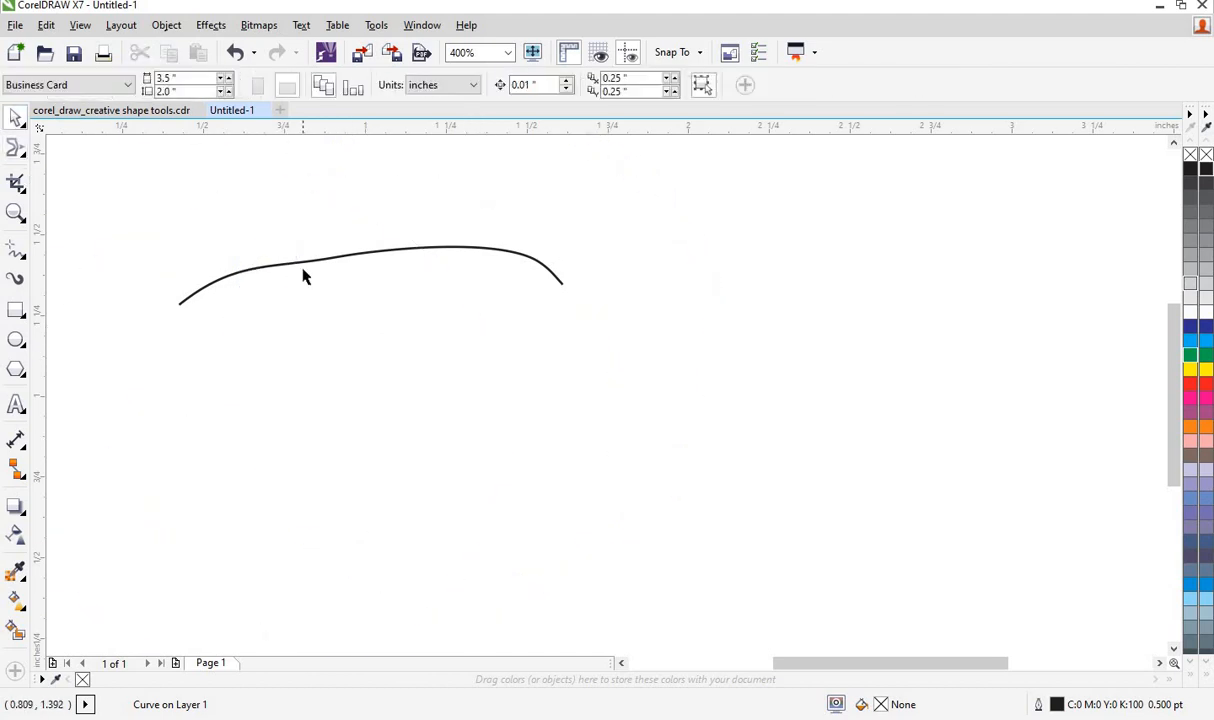
left_click(363, 256)
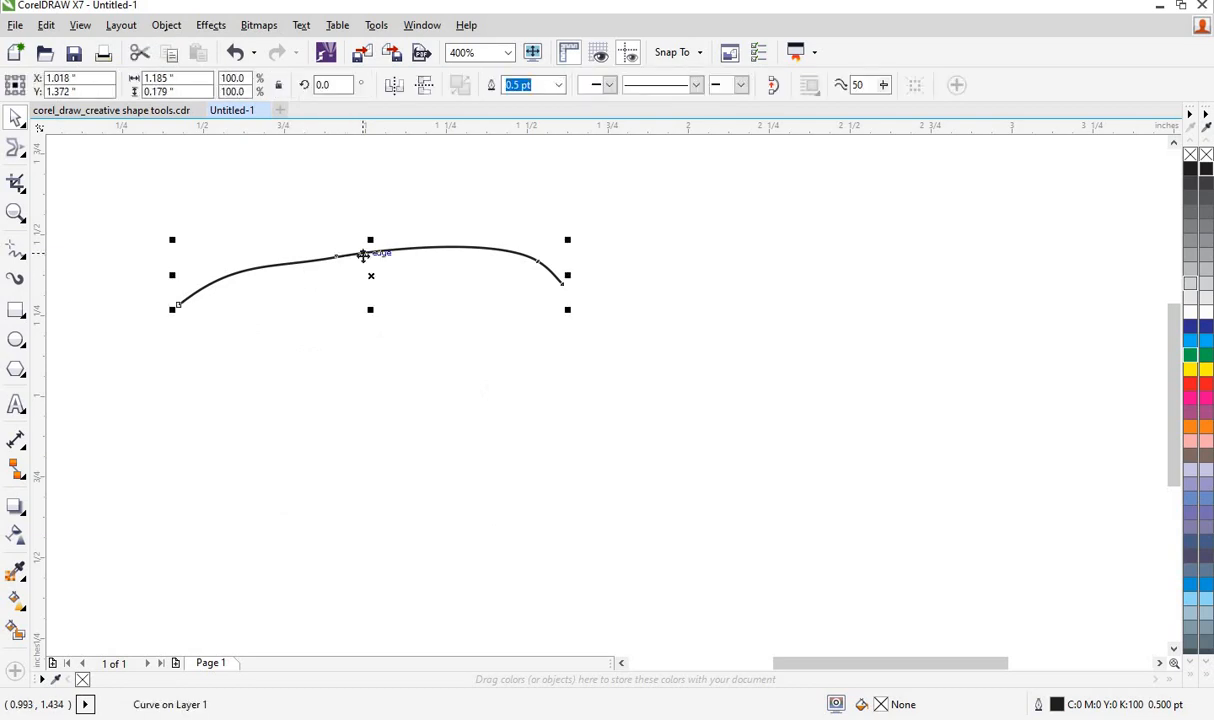
key("Delete")
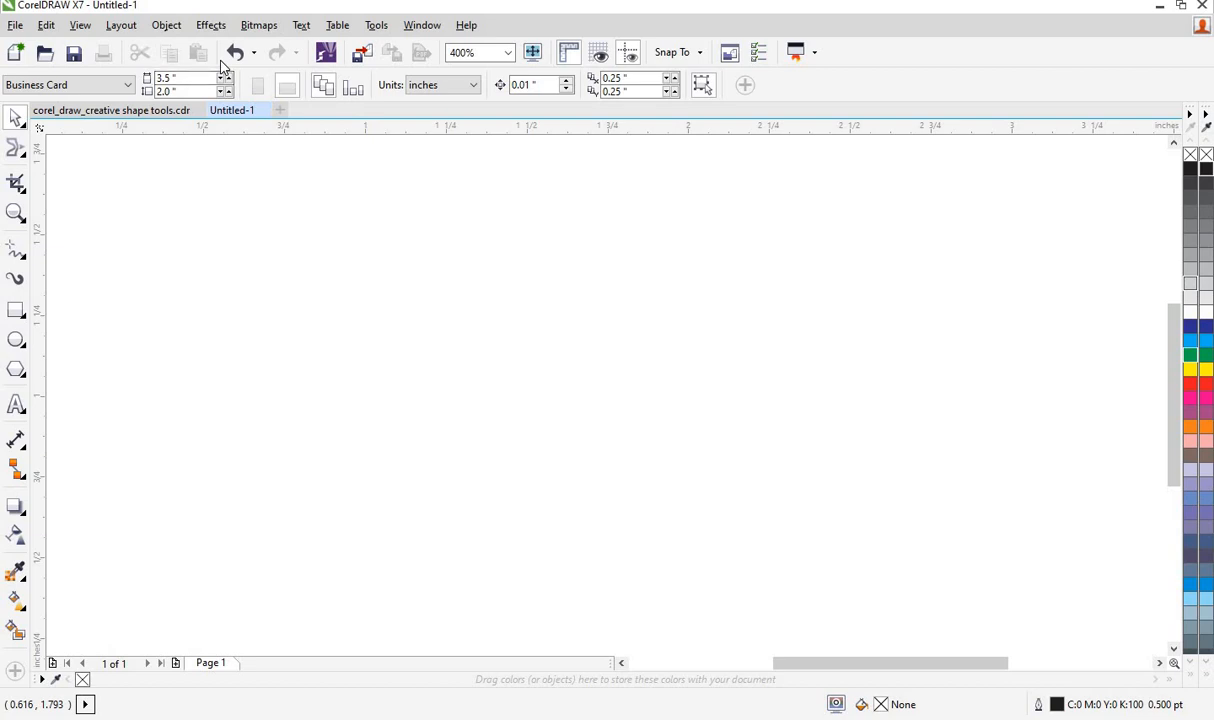
Step: Draw a five-pointed star about 0.61 in wide and 0.56 in high near the middle of the page
left_click(27, 378)
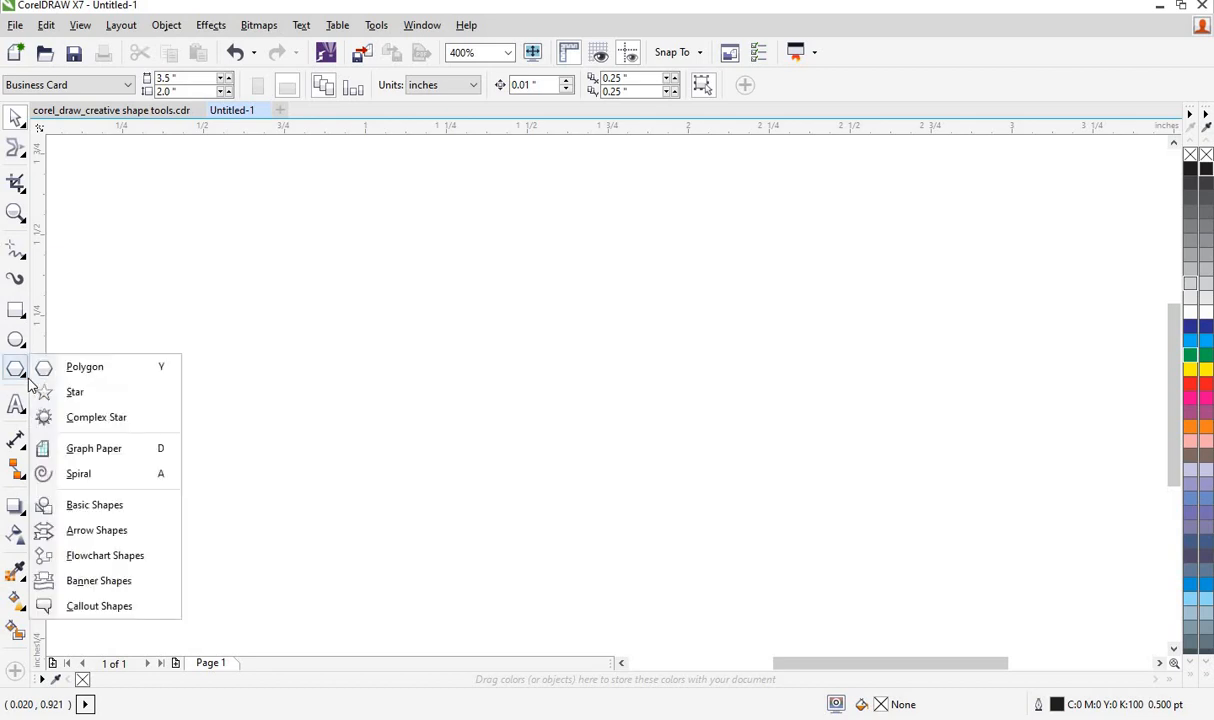
left_click(80, 393)
left_click_drag(535, 284, 346, 474)
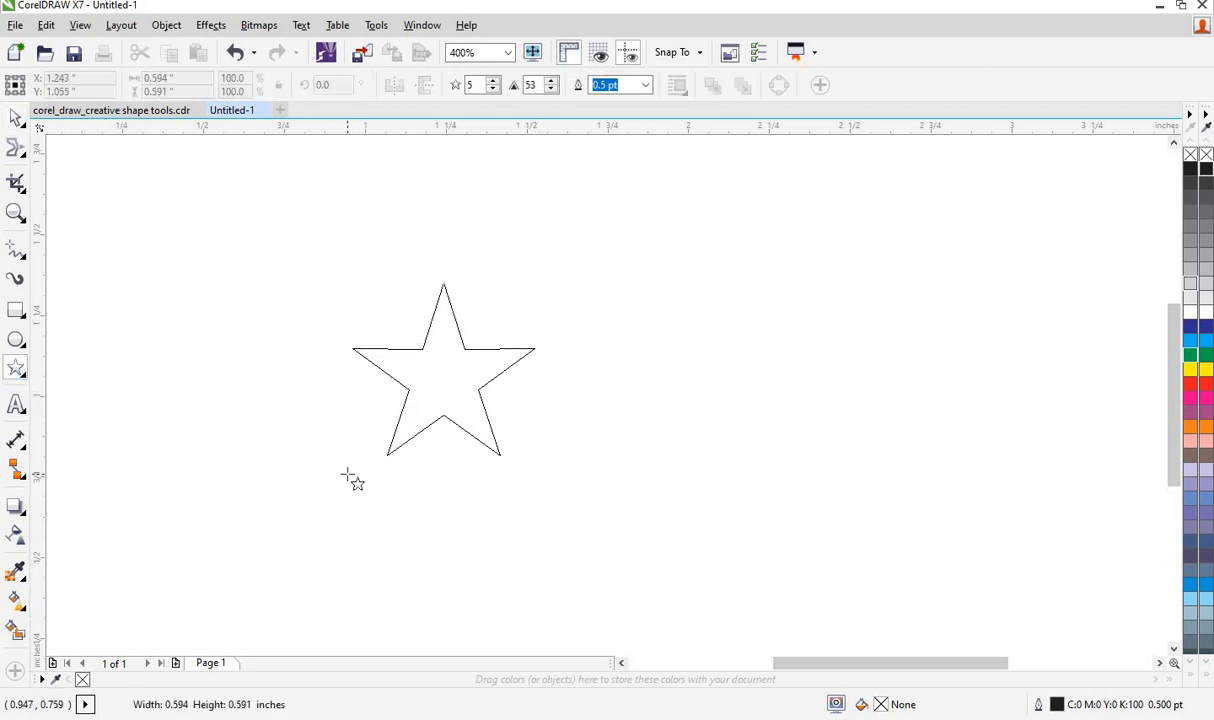
mouse_move(346, 474)
left_mouse_down()
mouse_move(336, 482)
mouse_move(329, 469)
left_mouse_up()
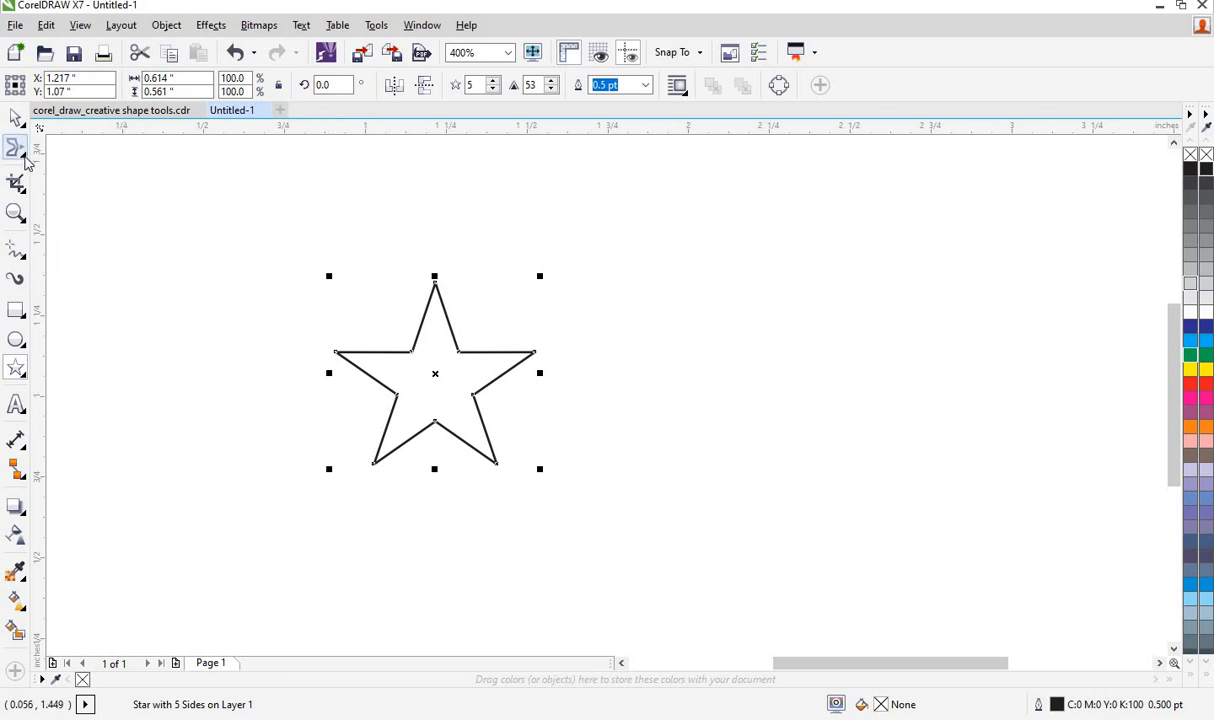
Step: Twirl the star counterclockwise around its top point
left_click(27, 159)
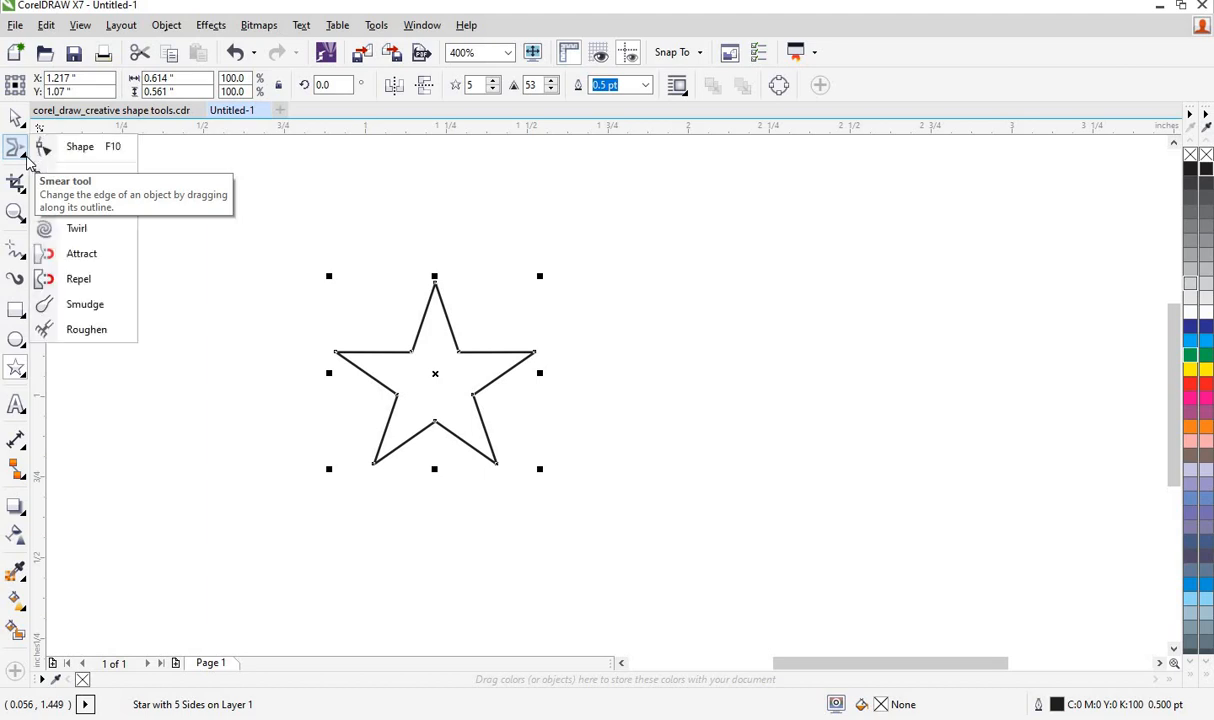
left_click(77, 229)
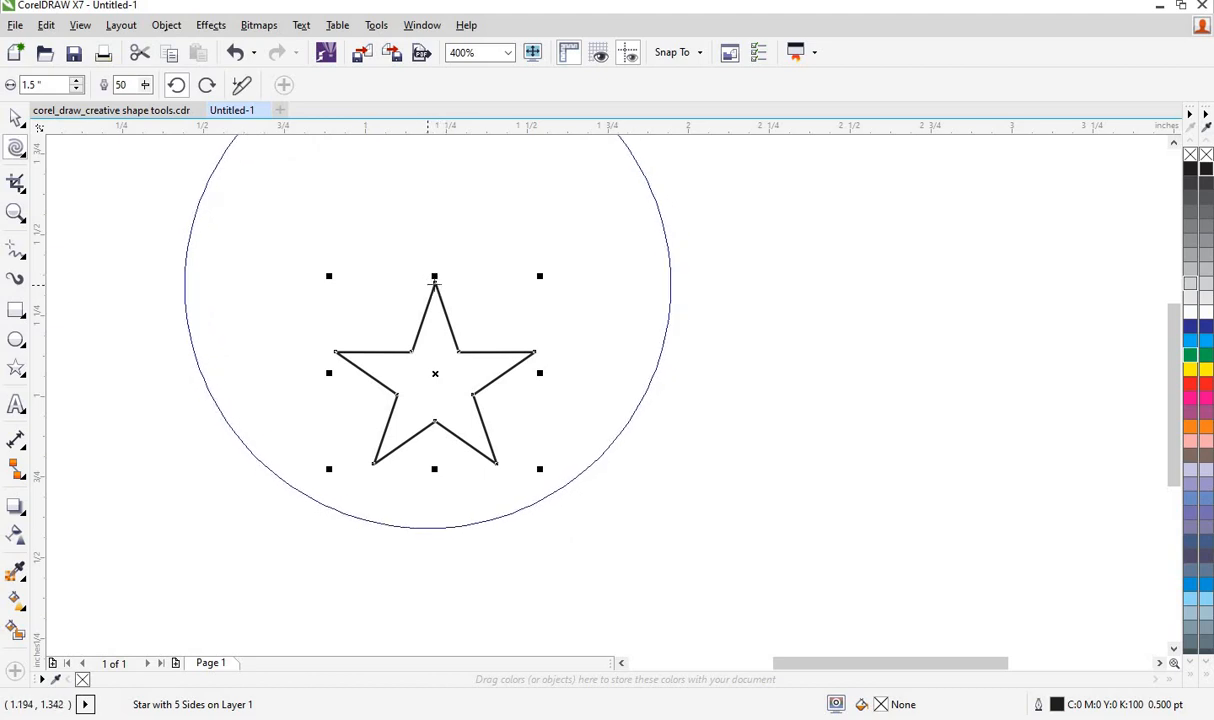
left_click_drag(434, 285, 434, 285)
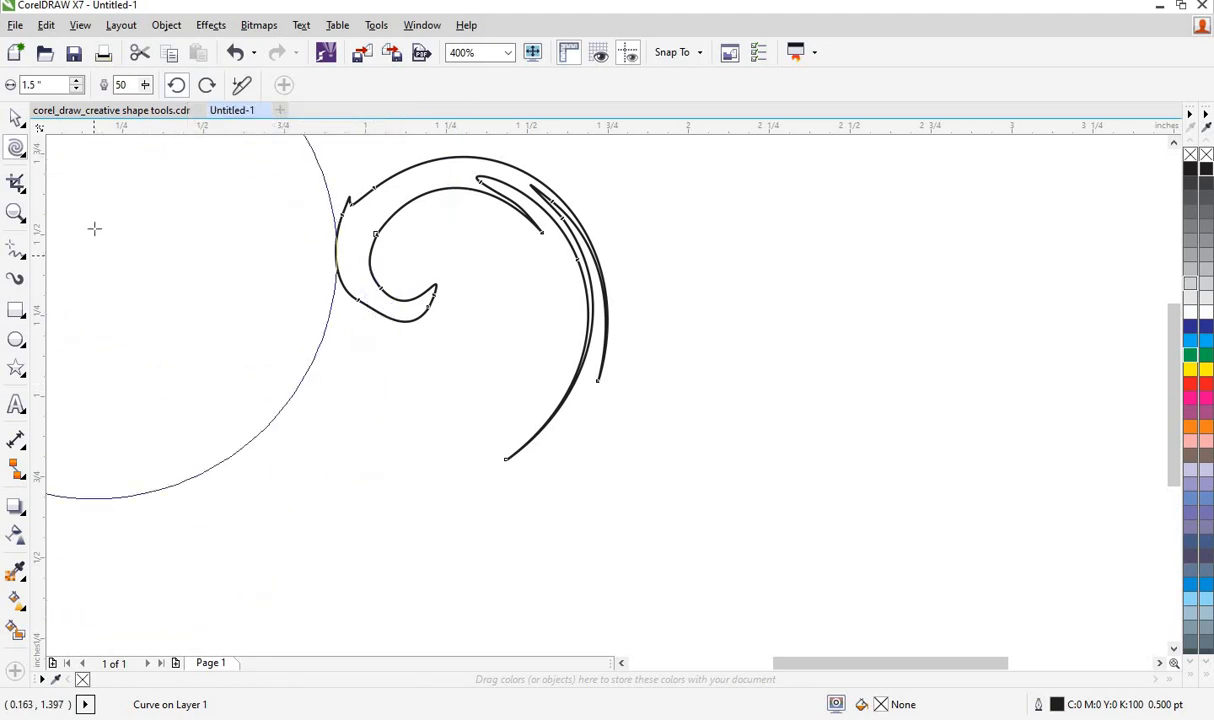
Step: Twirl the swirled star clockwise at its inner upper arc and at the inner tip of its upper swirl
left_click(209, 86)
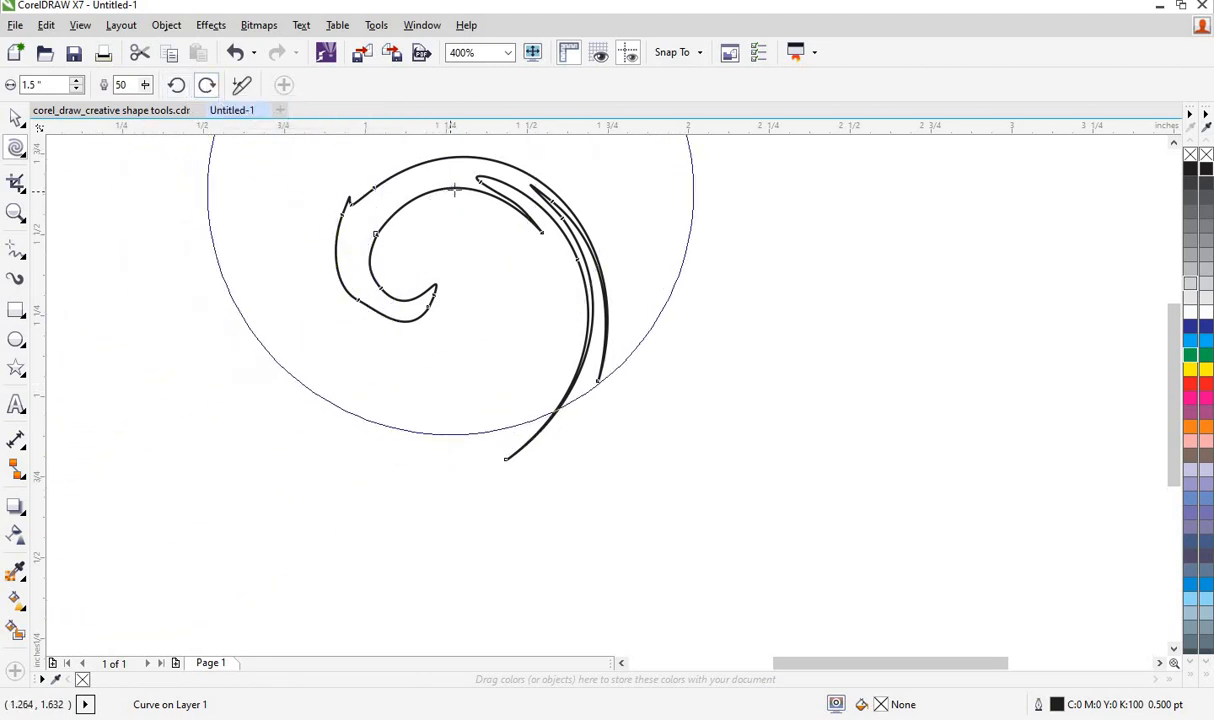
left_click_drag(461, 189, 480, 208)
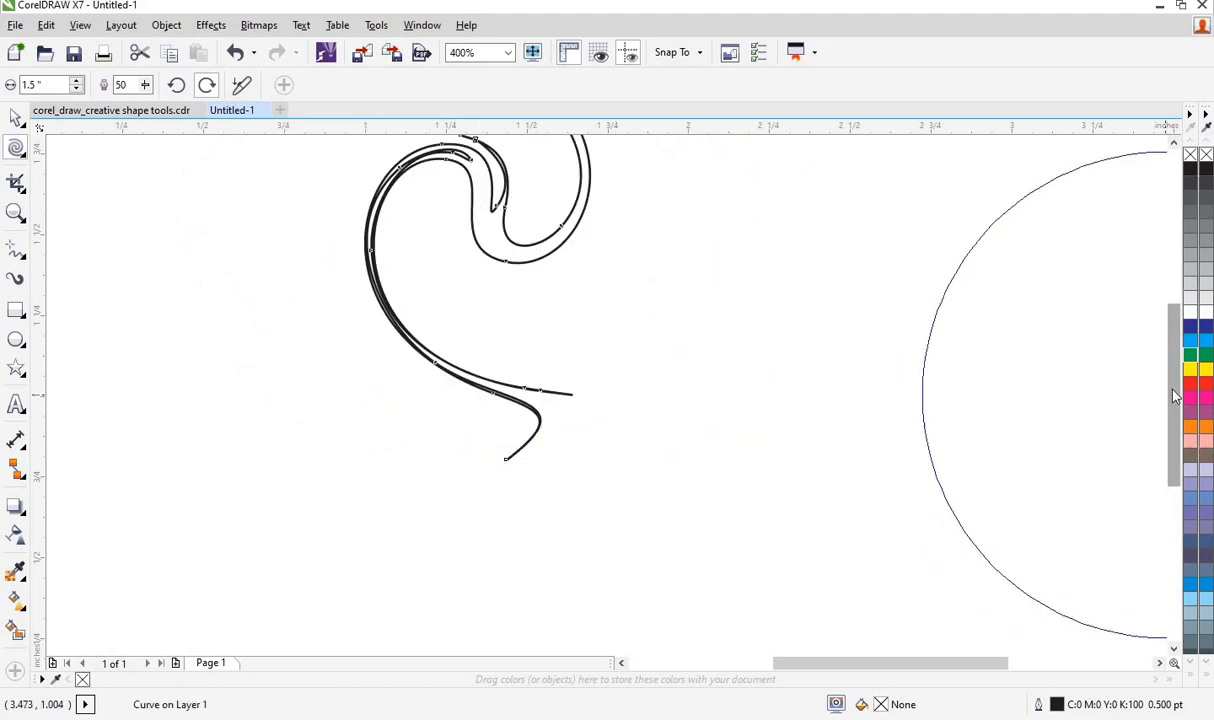
left_click_drag(1176, 388, 1179, 335)
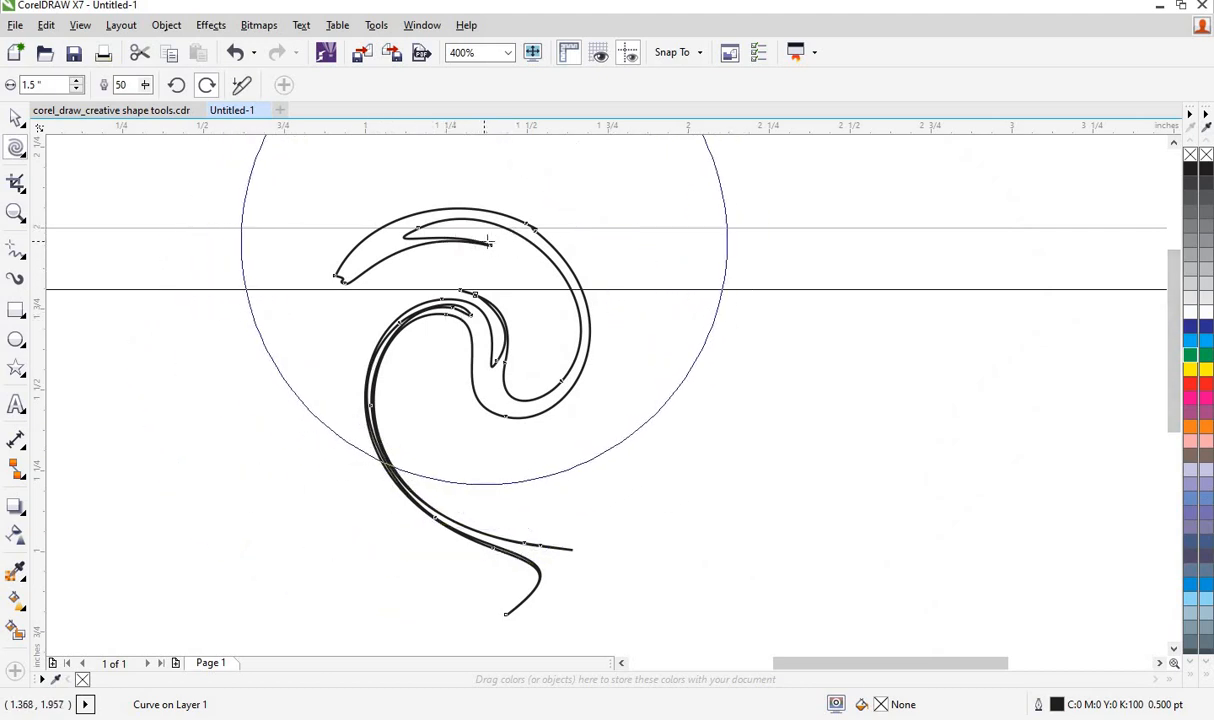
left_click_drag(491, 241, 491, 241)
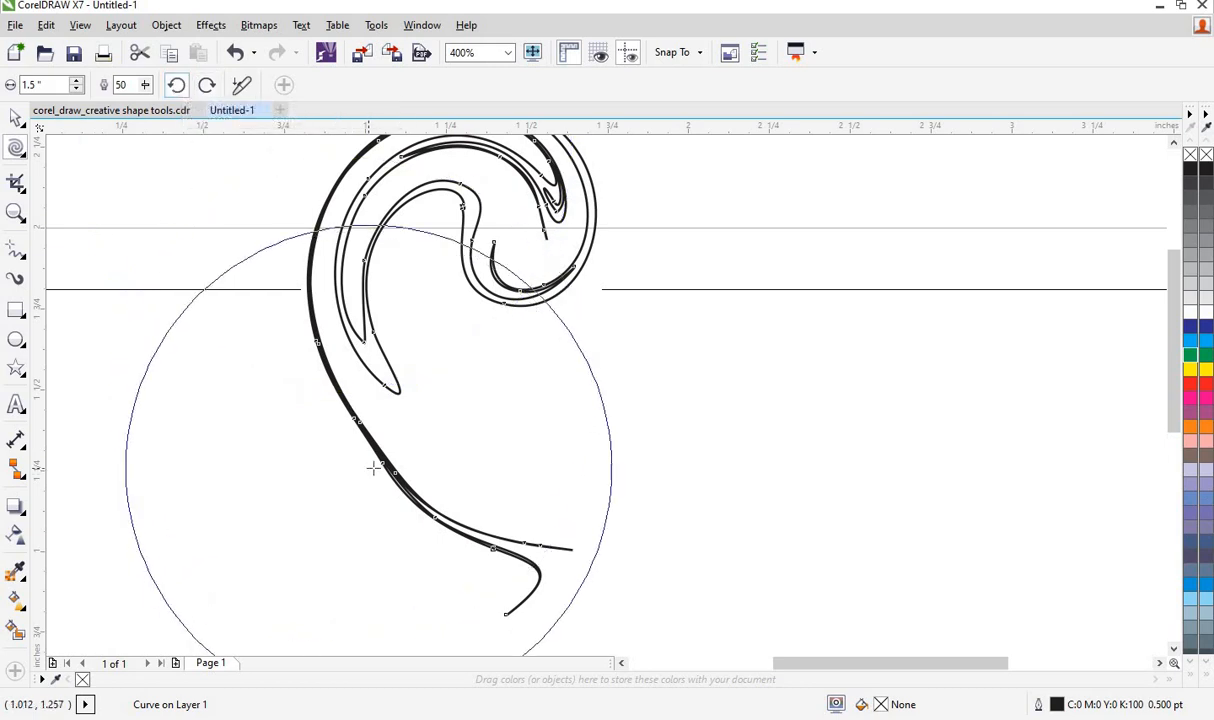
Step: Twirl the narrow lower strands of the shape counterclockwise and deselect it
left_click_drag(377, 466, 404, 458)
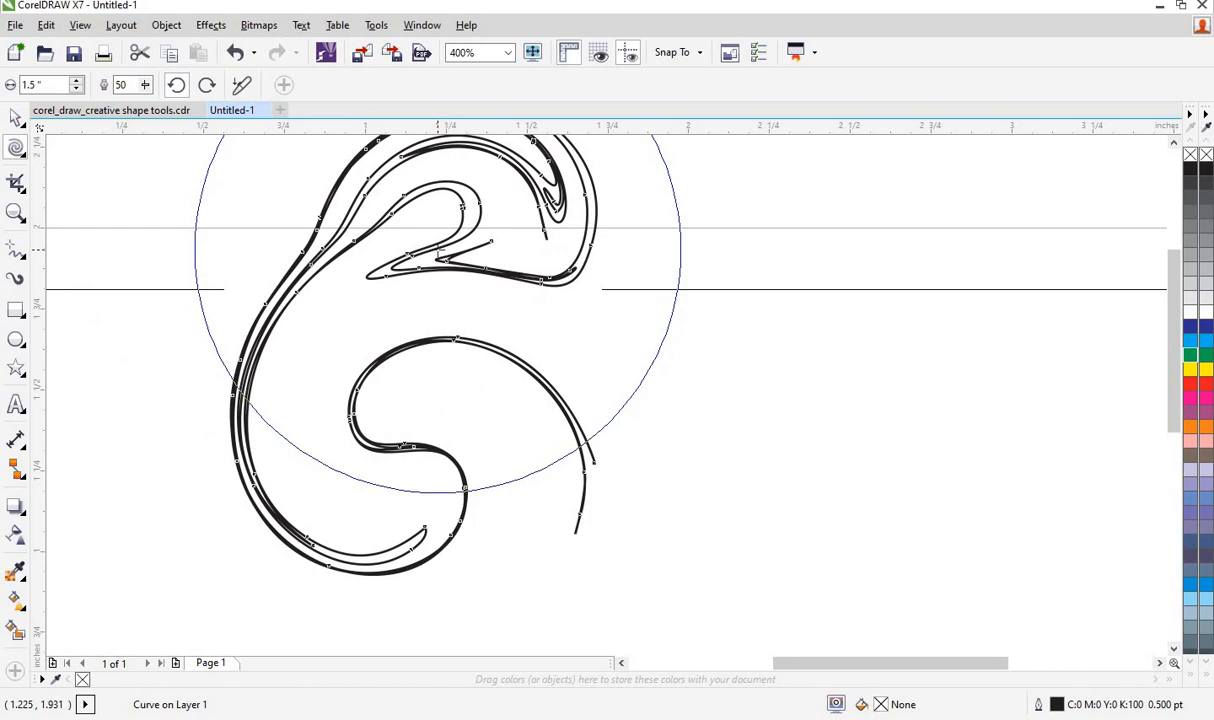
left_click(17, 117)
left_click(397, 231)
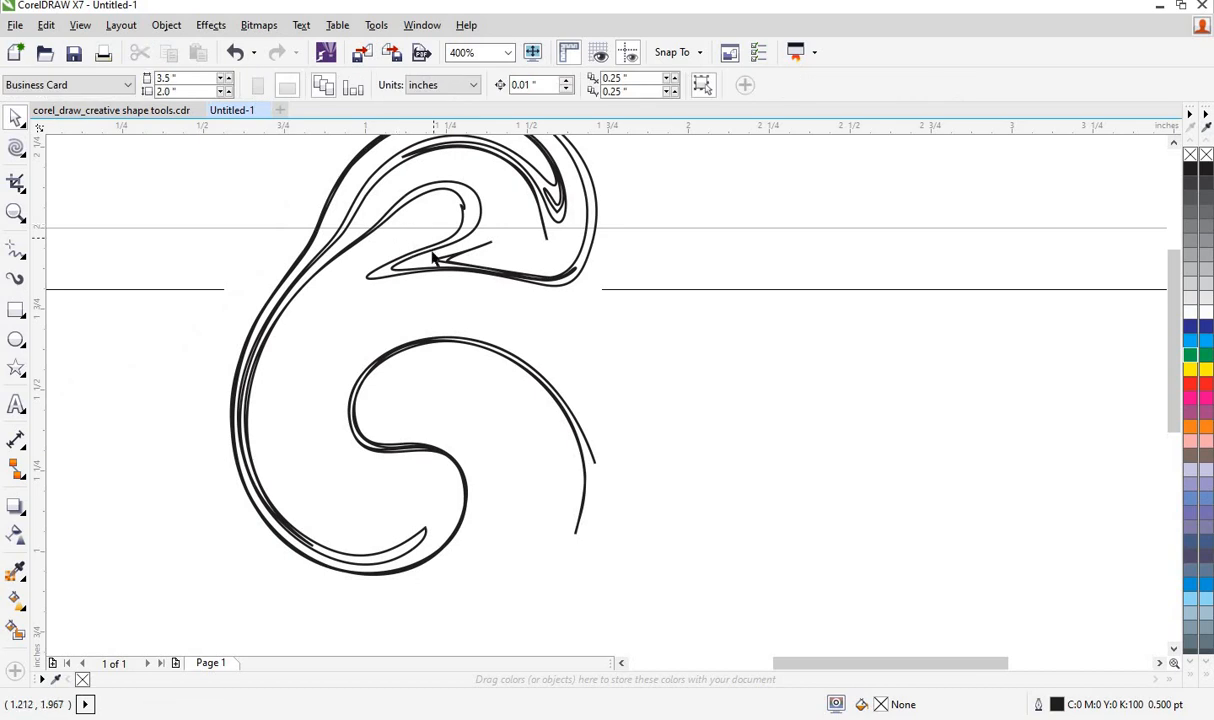
Step: Replace the twirled shape with a red-filled rectangle about 1.09 in wide and 0.62 in high
left_click(432, 259)
key("Delete")
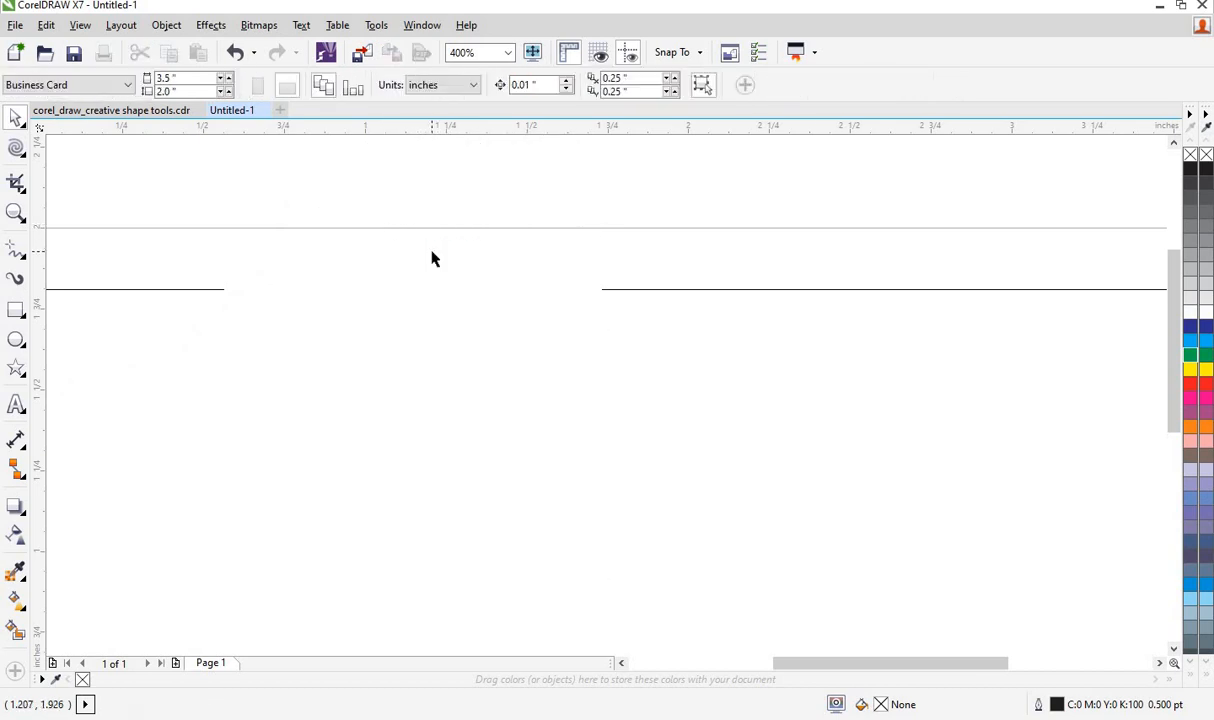
left_click(18, 312)
left_click_drag(316, 379, 670, 577)
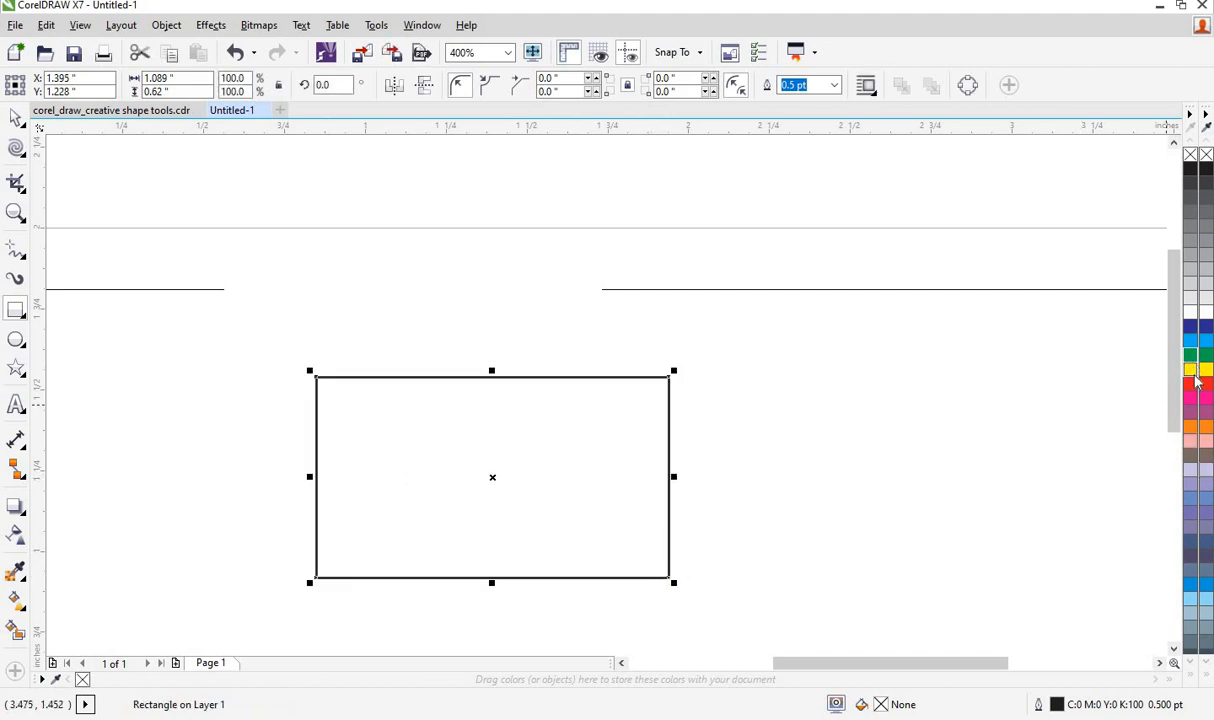
left_click(1200, 384)
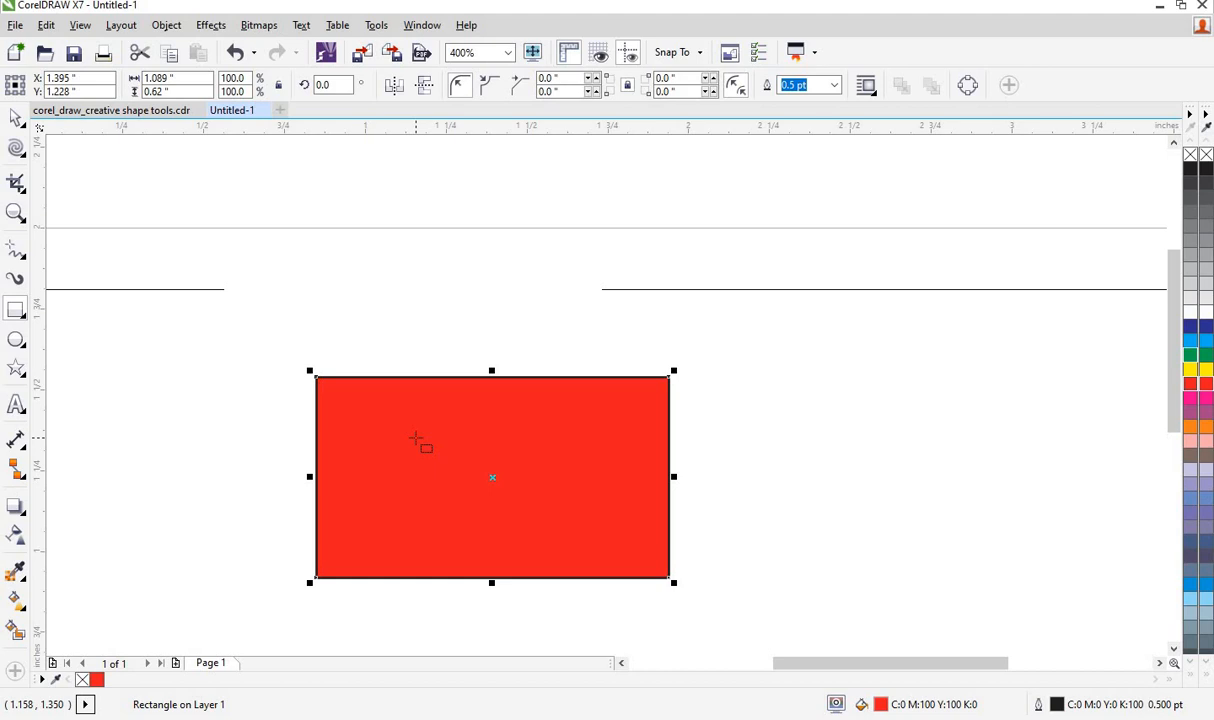
Step: Attract the red rectangle's right side toward a point just beyond its right edge, using a 1.5 in nib
left_click(26, 151)
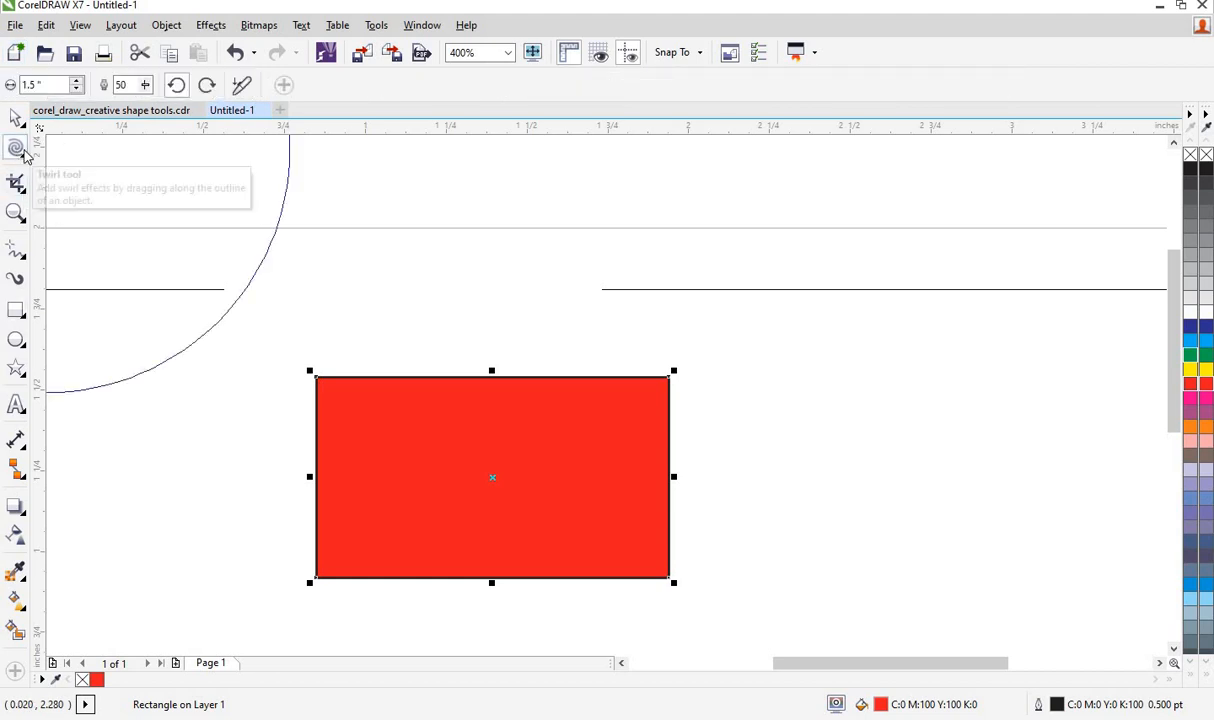
left_click(28, 157)
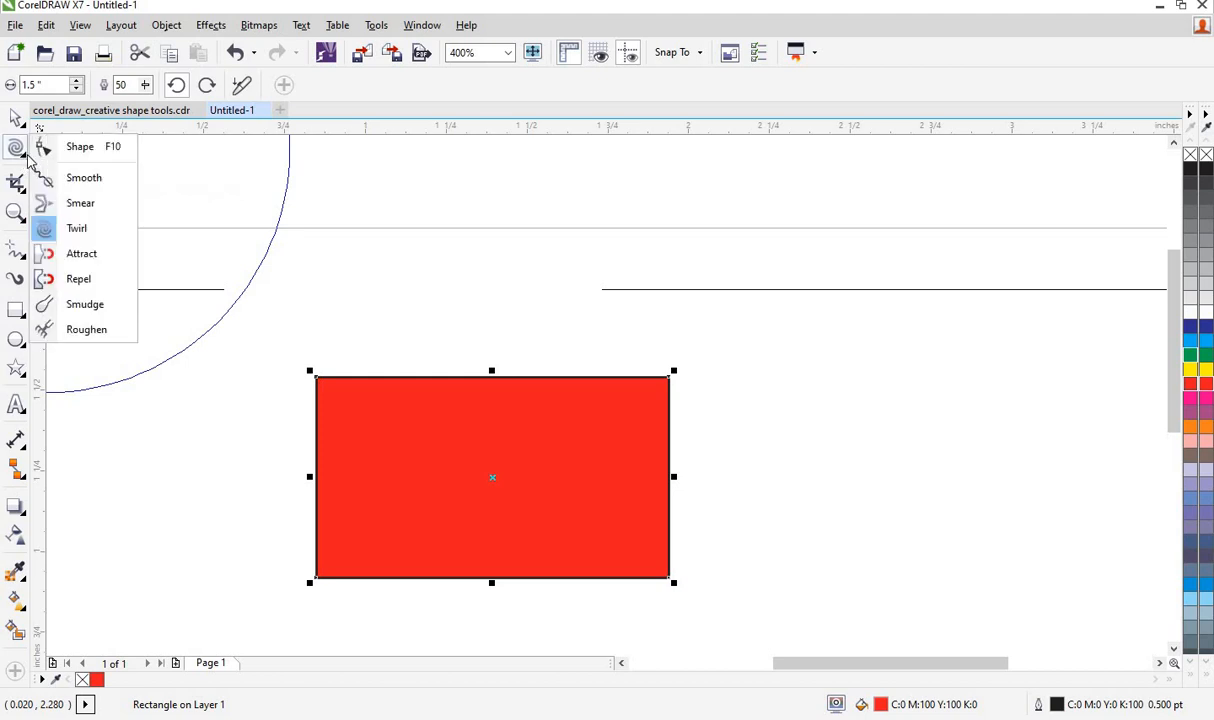
left_click(83, 256)
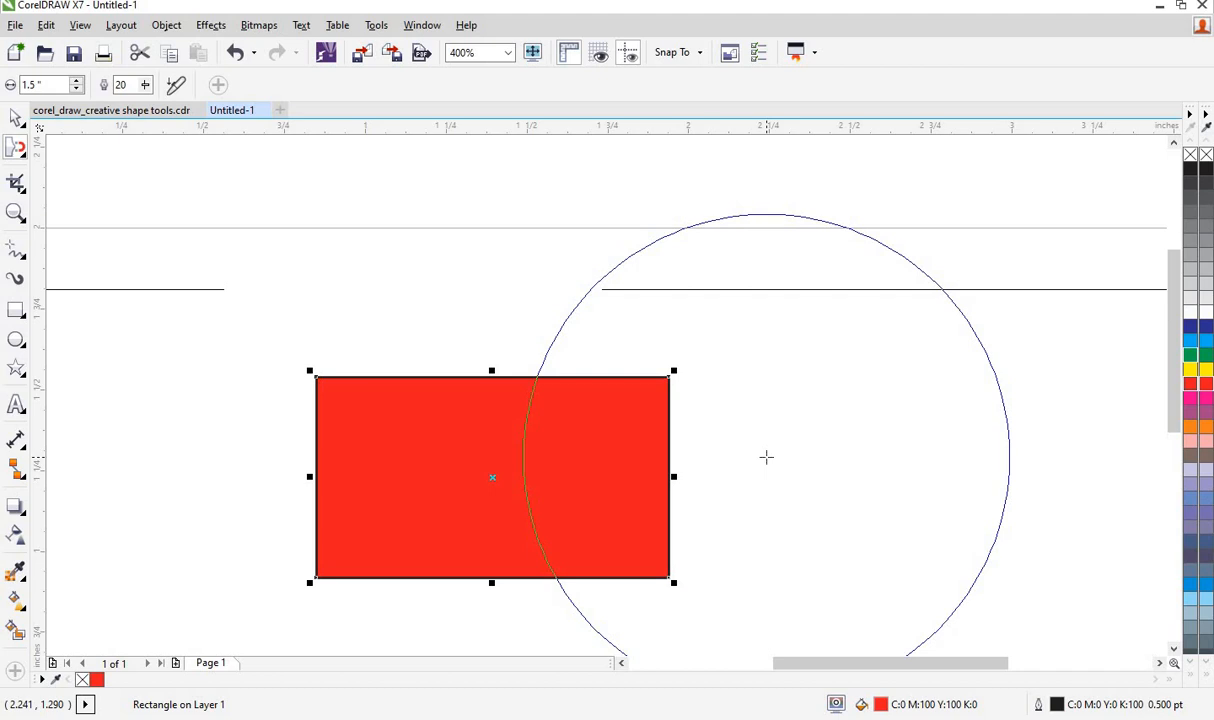
key("Escape")
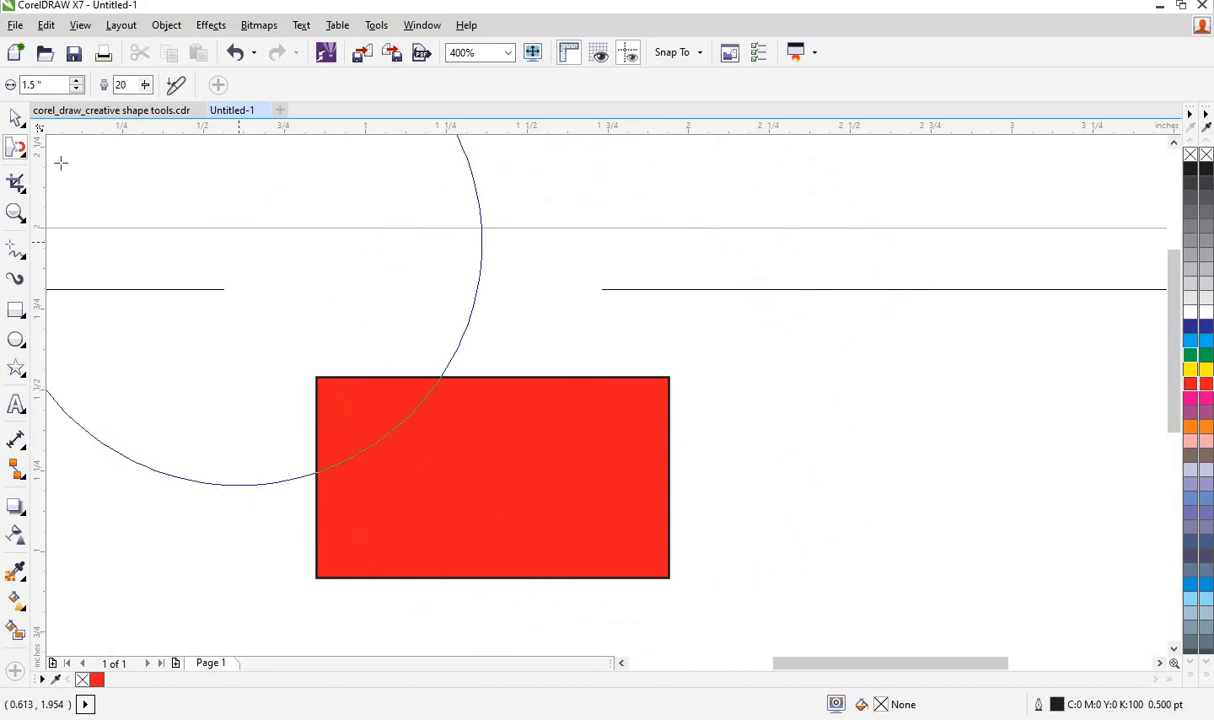
left_click(17, 118)
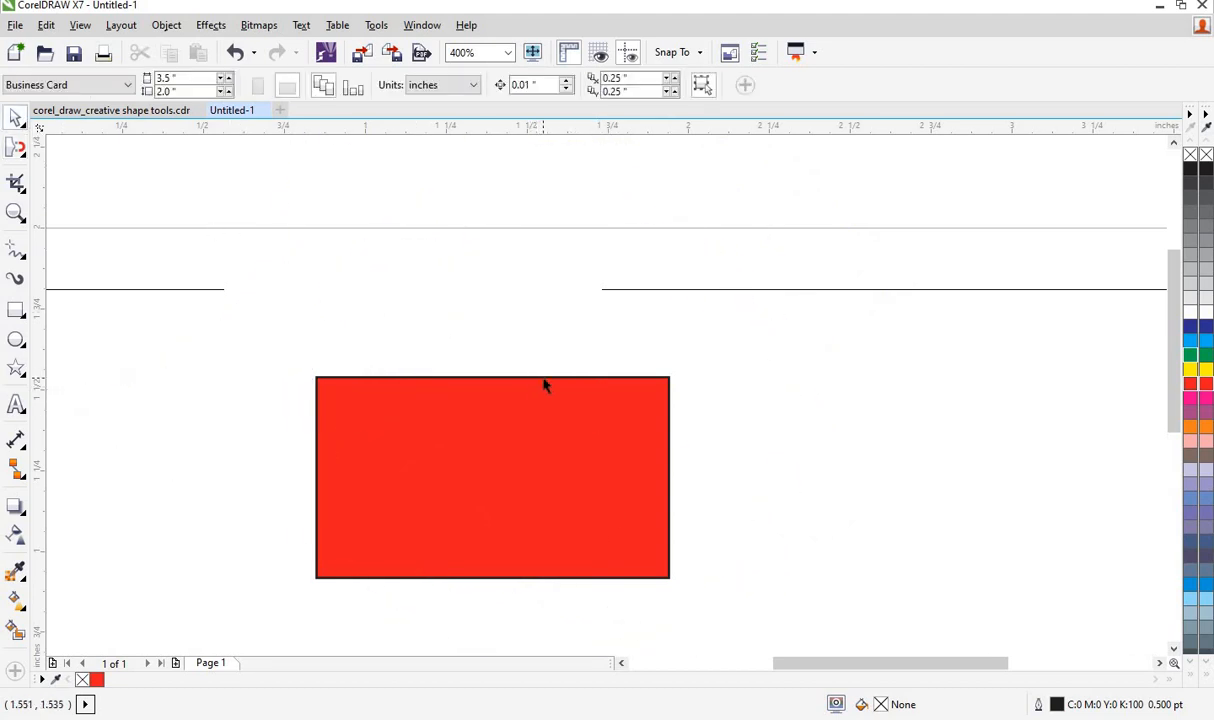
left_click(546, 387)
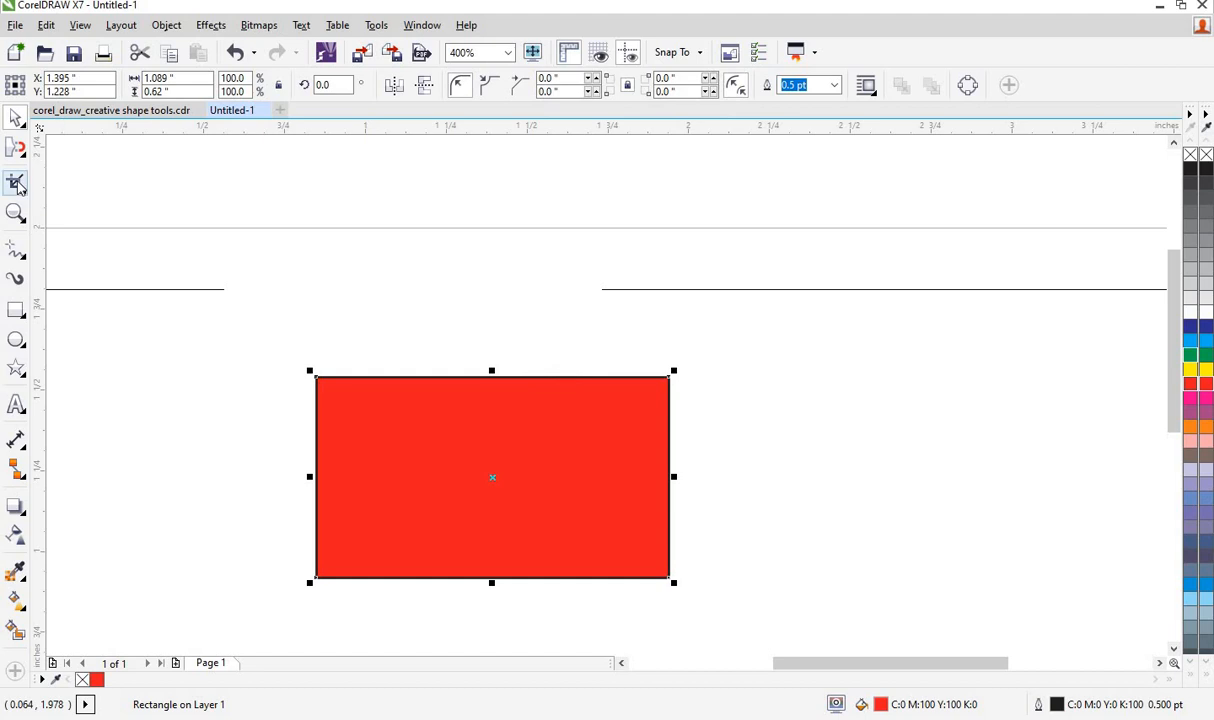
left_click(16, 148)
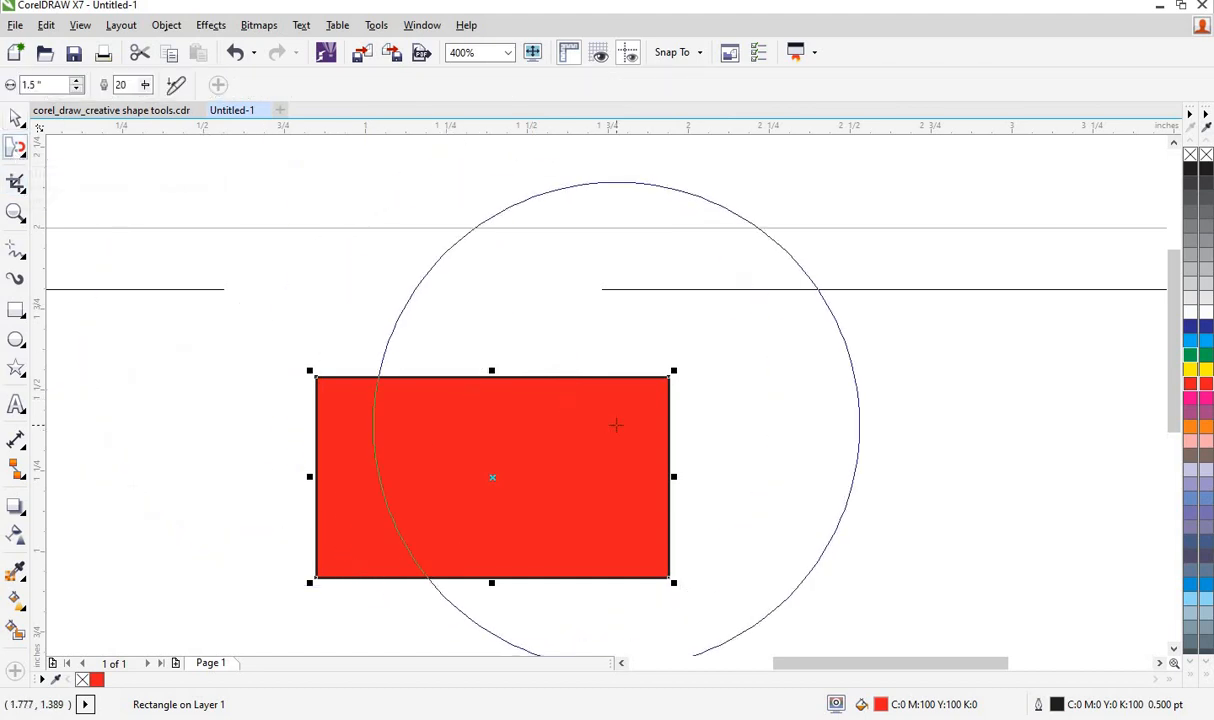
mouse_move(731, 476)
left_mouse_down()
mouse_move(628, 466)
mouse_move(718, 466)
left_mouse_up()
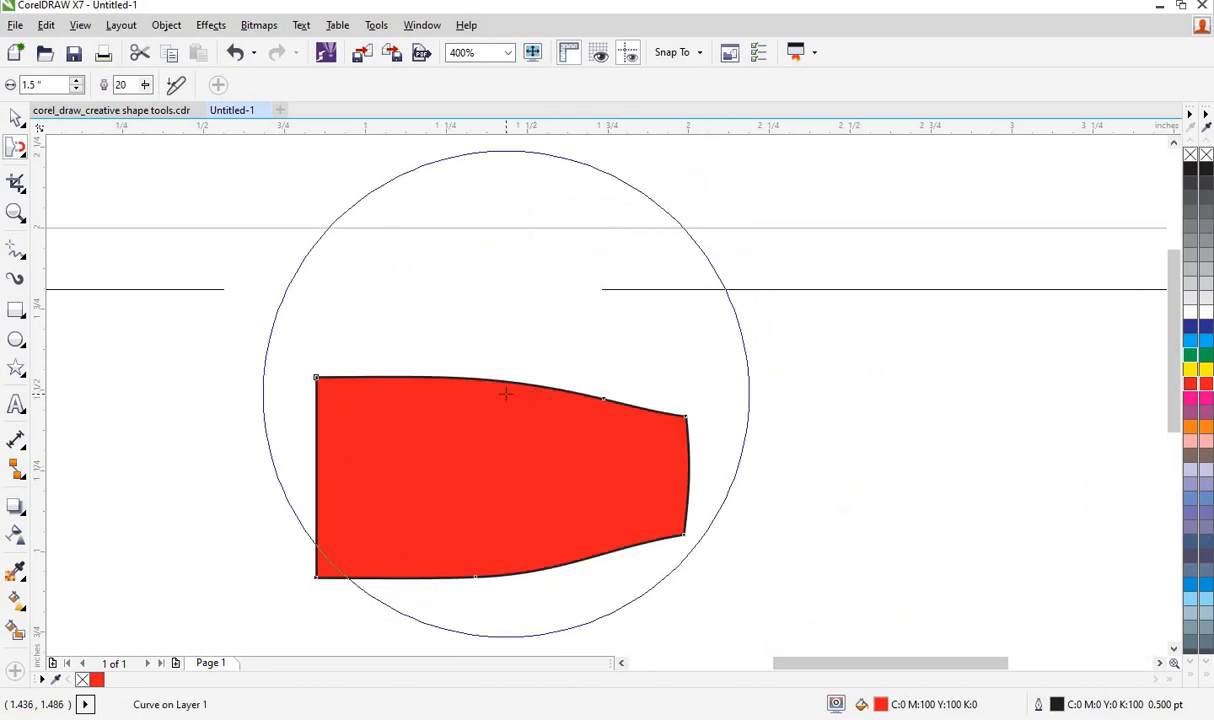
Step: Attract the shape's upper edge upward and to the right, and pull its lower-right side outward
left_click_drag(506, 393, 515, 220)
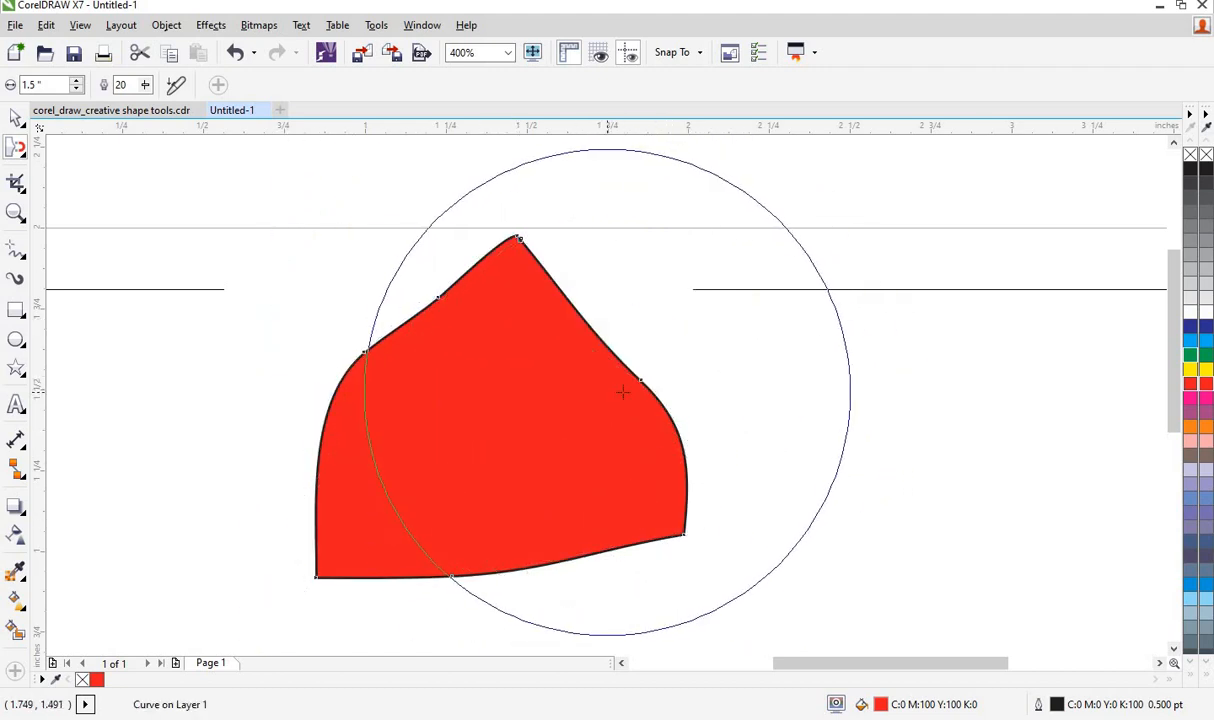
left_click_drag(622, 392, 737, 355)
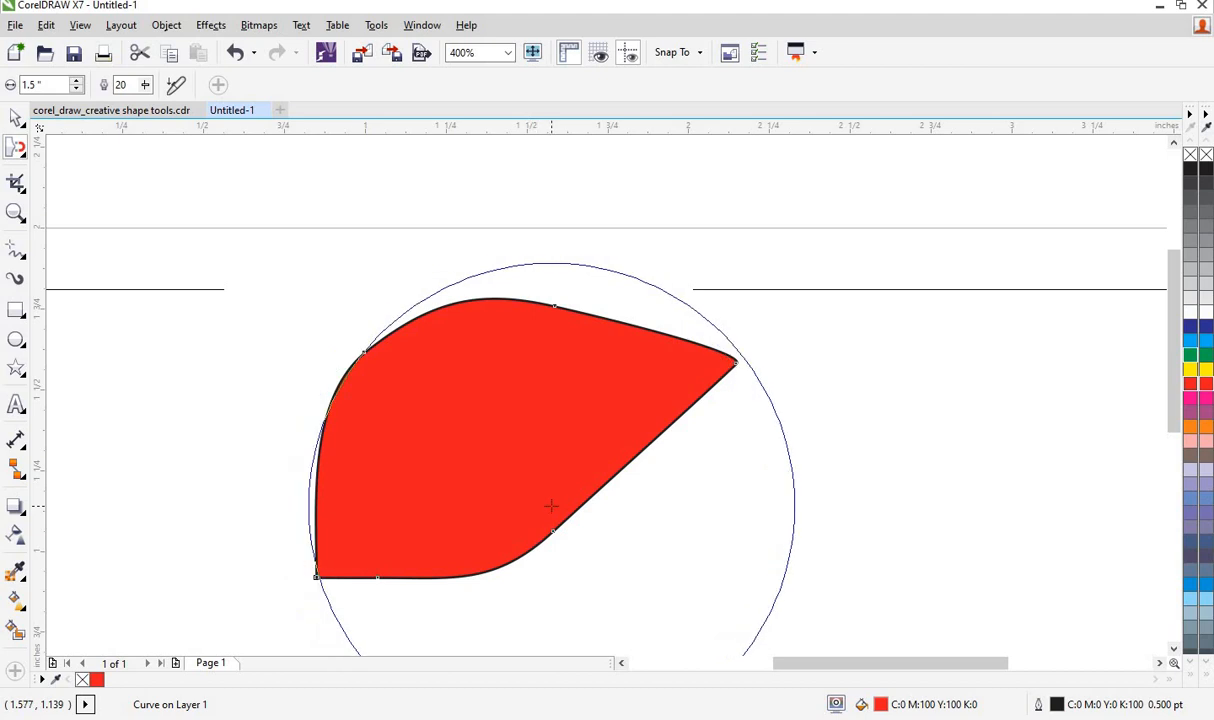
mouse_move(545, 500)
left_mouse_down()
mouse_move(599, 550)
mouse_move(680, 595)
left_mouse_up()
left_click_drag(561, 339, 629, 255)
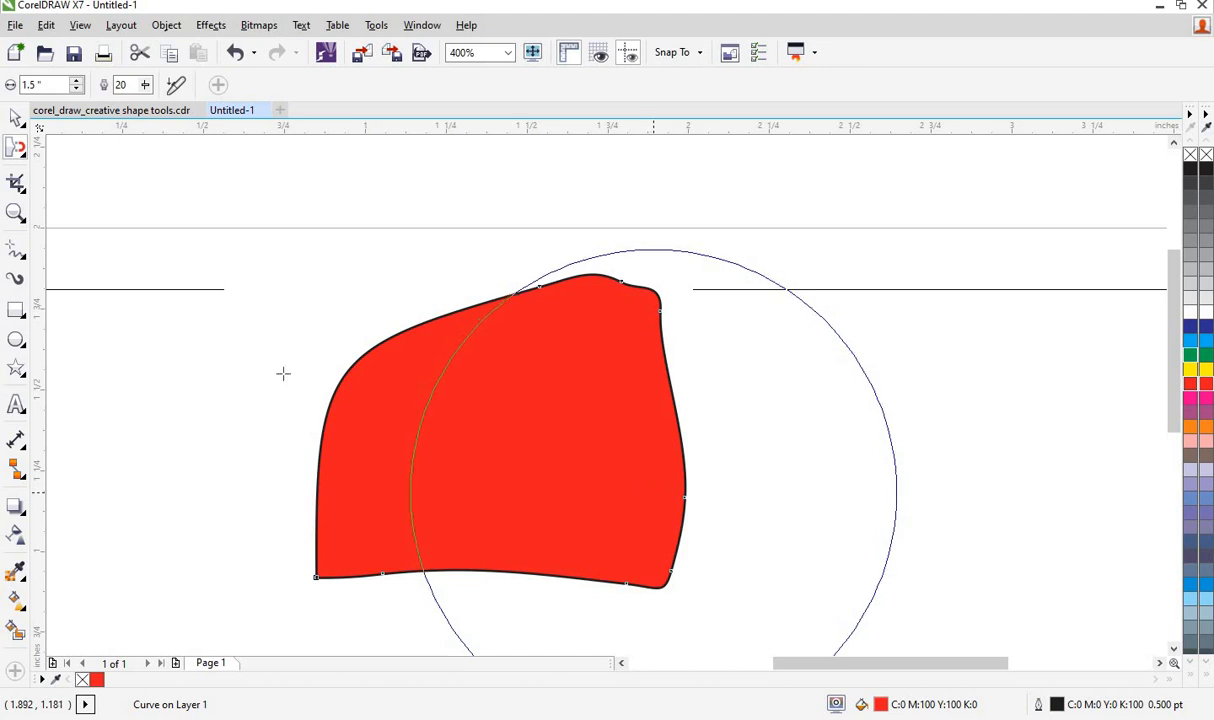
Step: Repel the red shape's outline at its right edge, upper-left side and lower-left side, using a 1.5 in nib
left_click(22, 158)
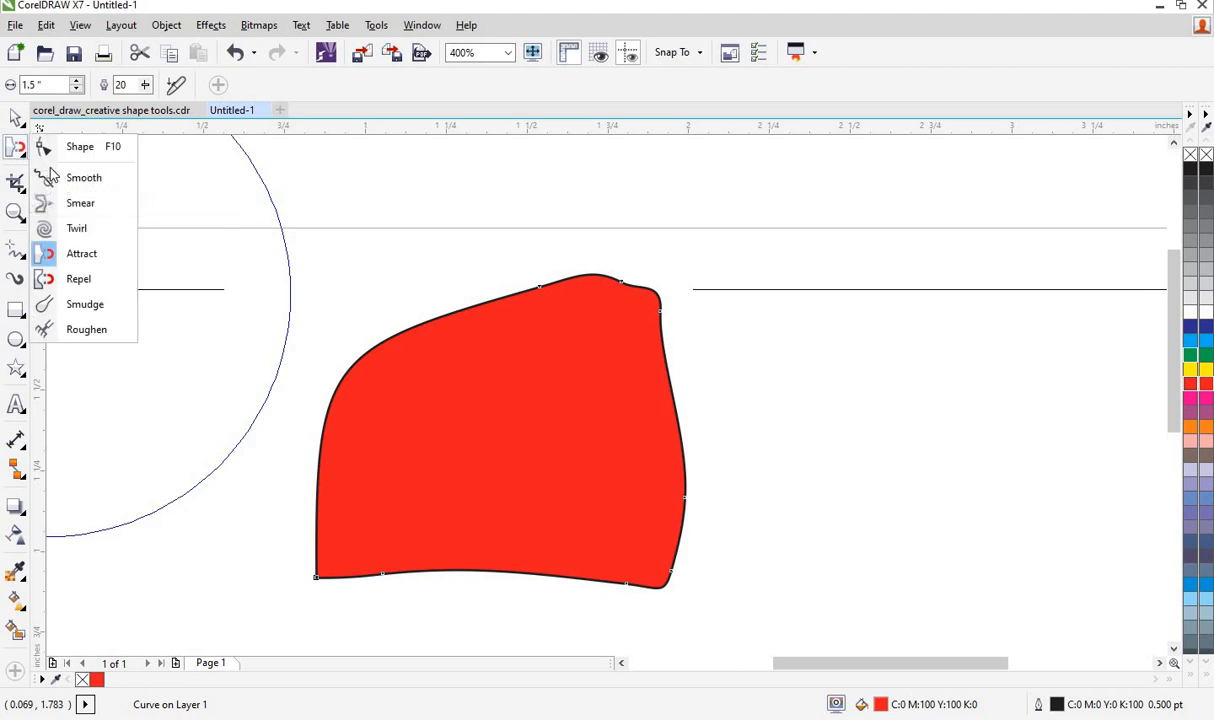
left_click(85, 280)
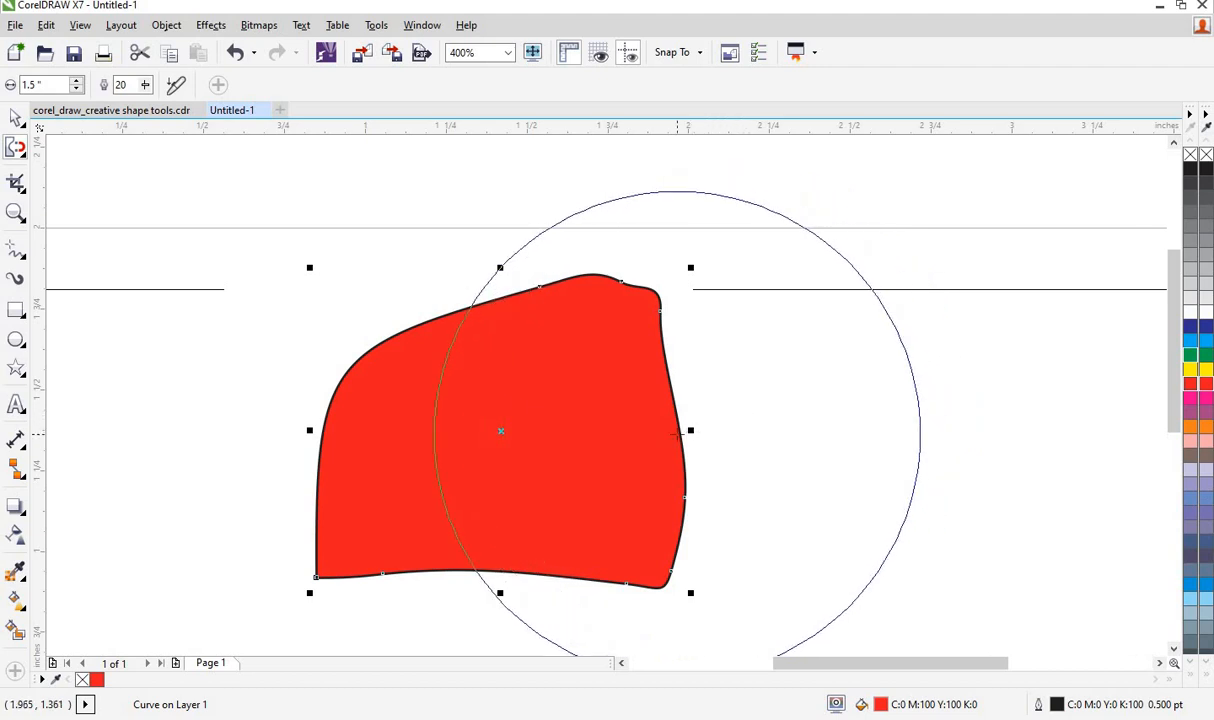
left_click_drag(690, 432, 739, 434)
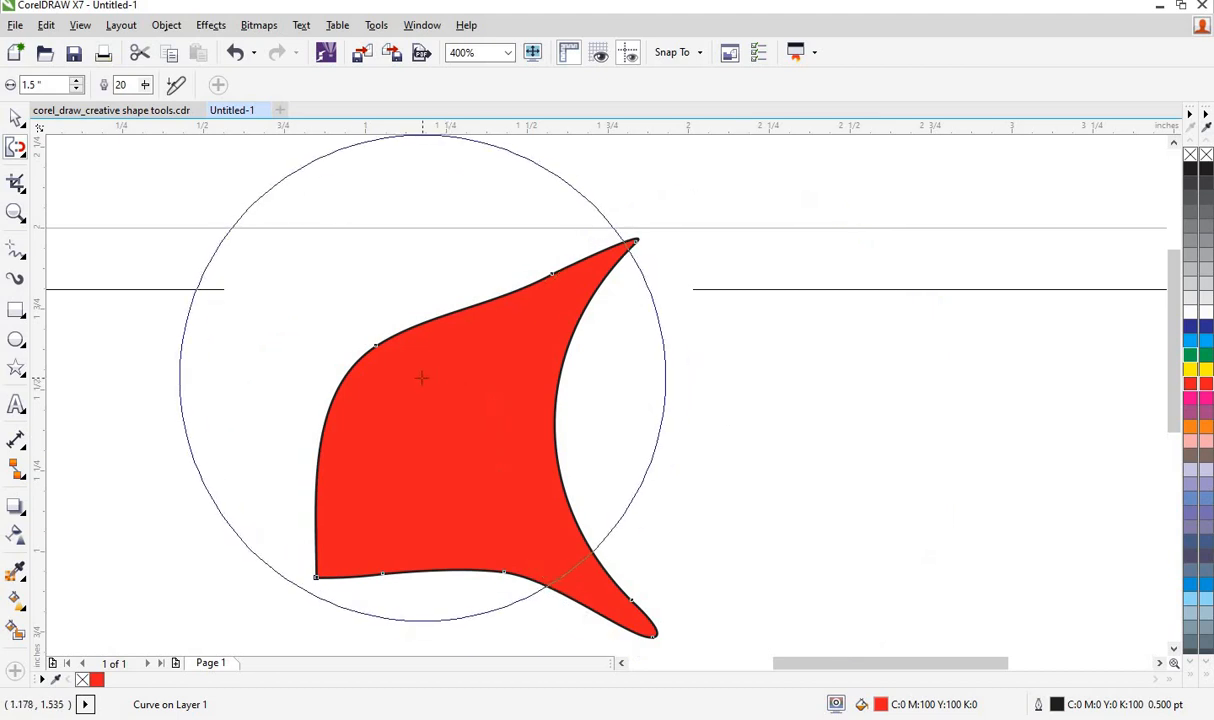
left_click_drag(363, 320, 359, 310)
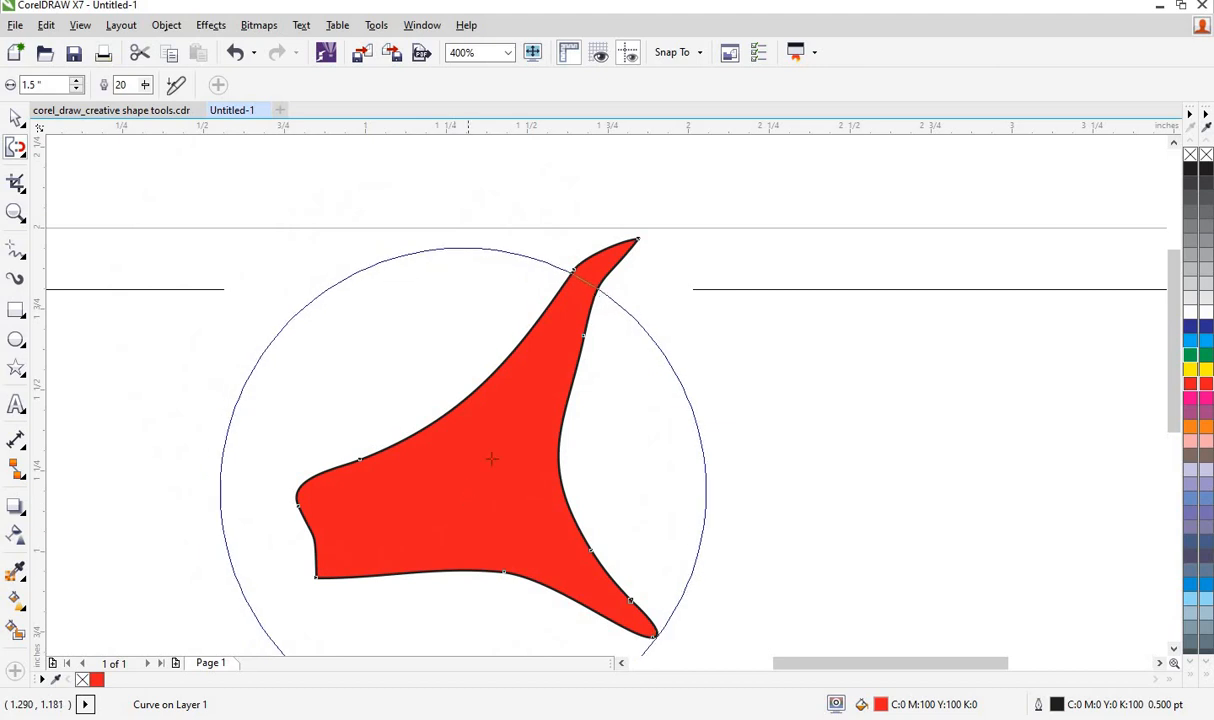
left_click_drag(296, 537, 294, 535)
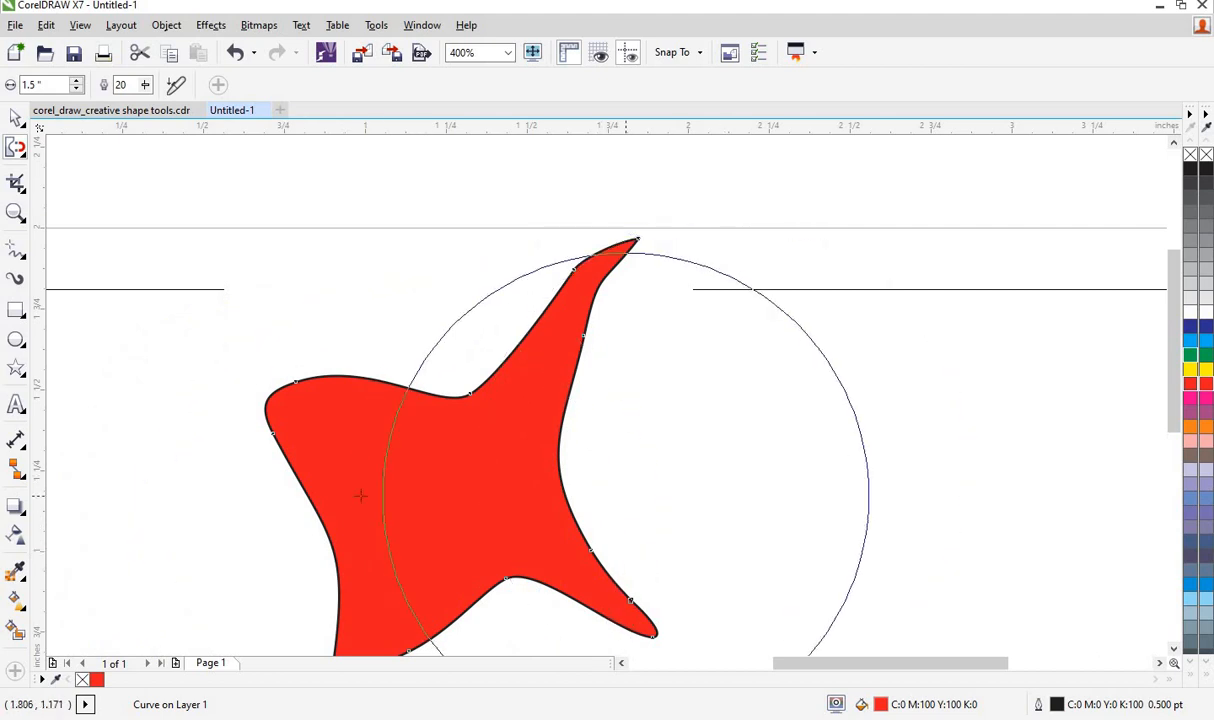
Step: Delete the distorted red shape
left_click(16, 117)
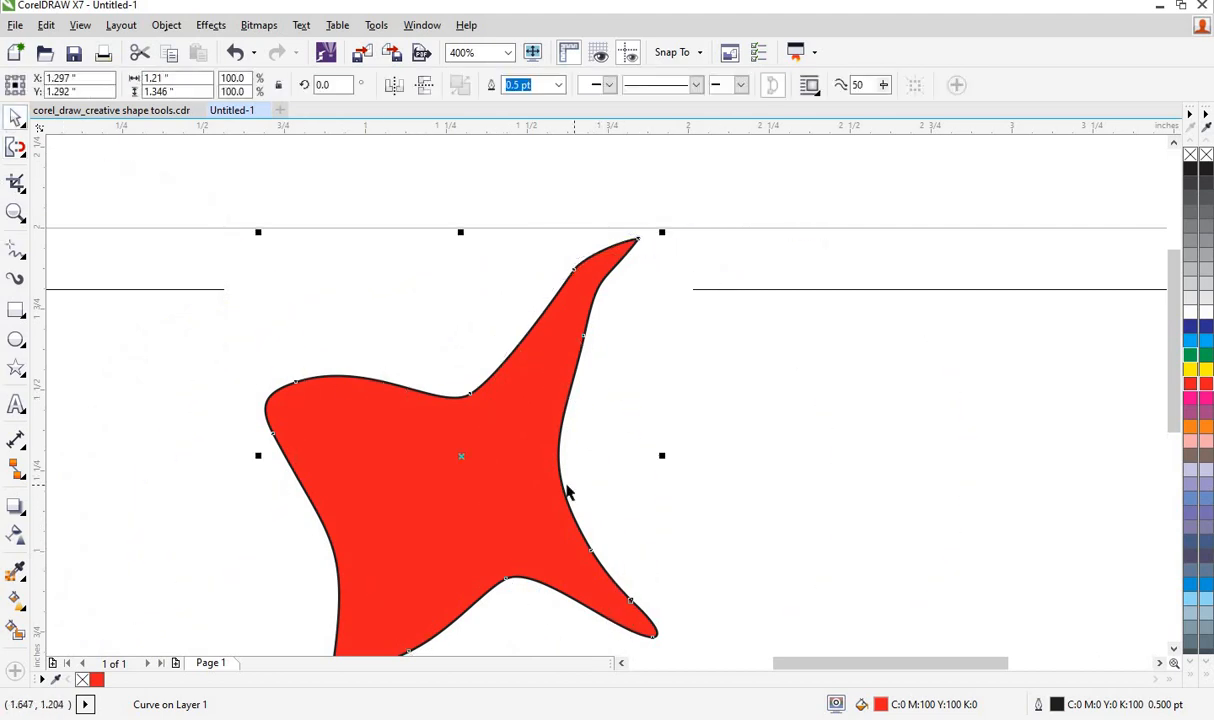
key("Escape")
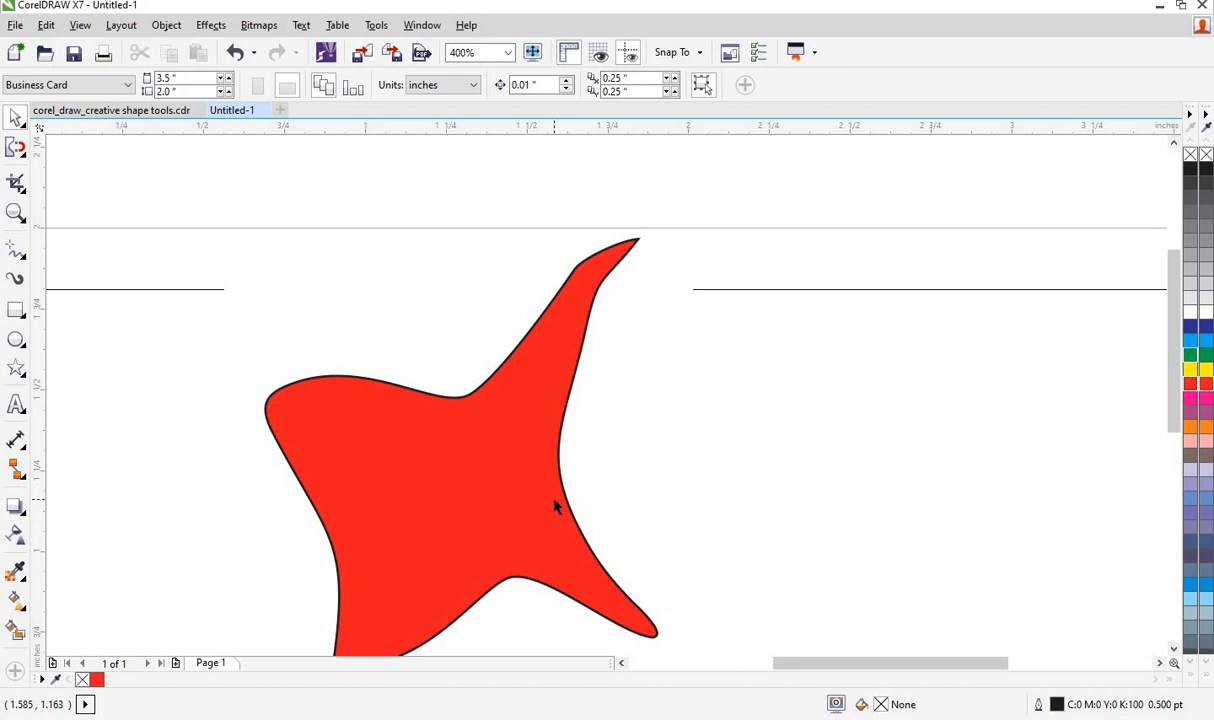
left_click(557, 507)
key("Delete")
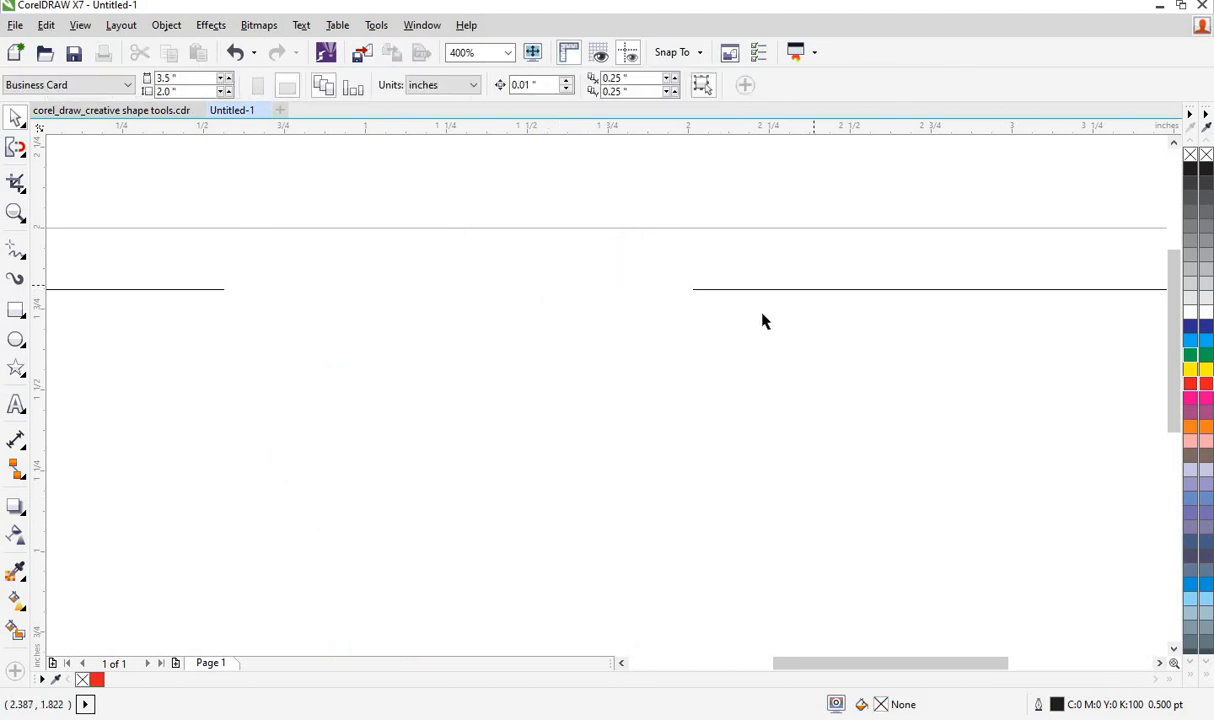
Step: Draw an ellipse about 0.65 in wide and 0.57 in high in the upper-left part of the page
scroll(677, 406, "down", 1)
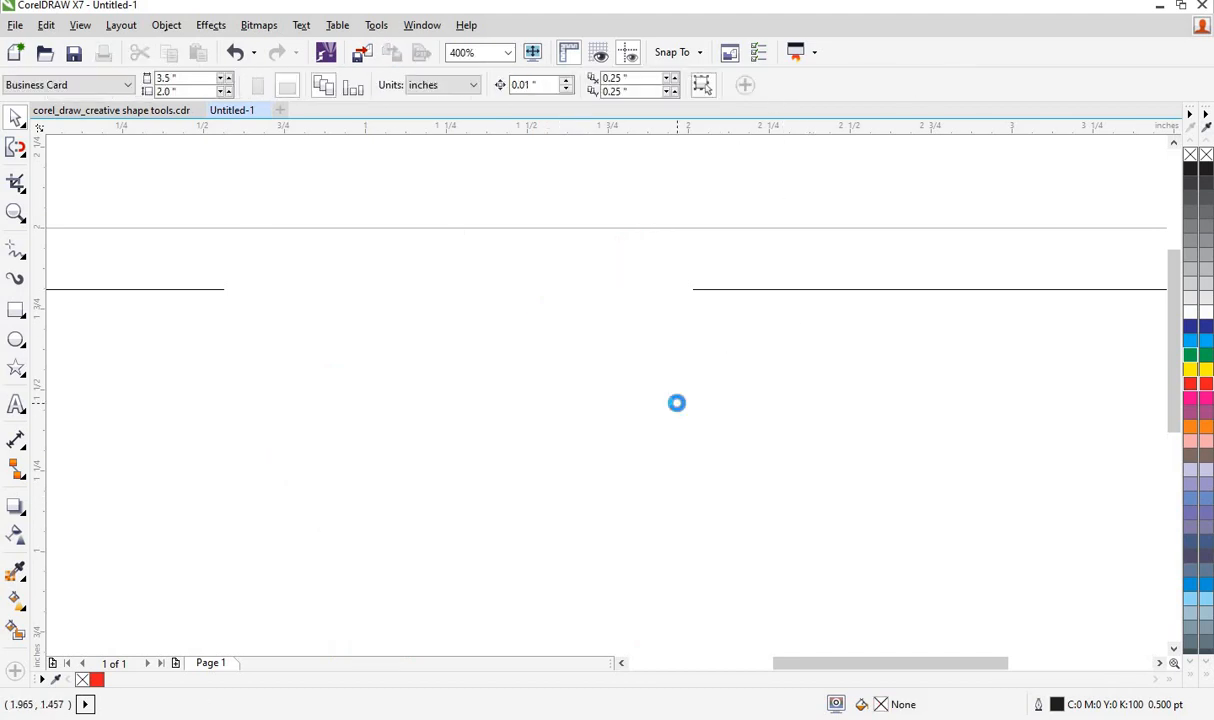
left_click(507, 52)
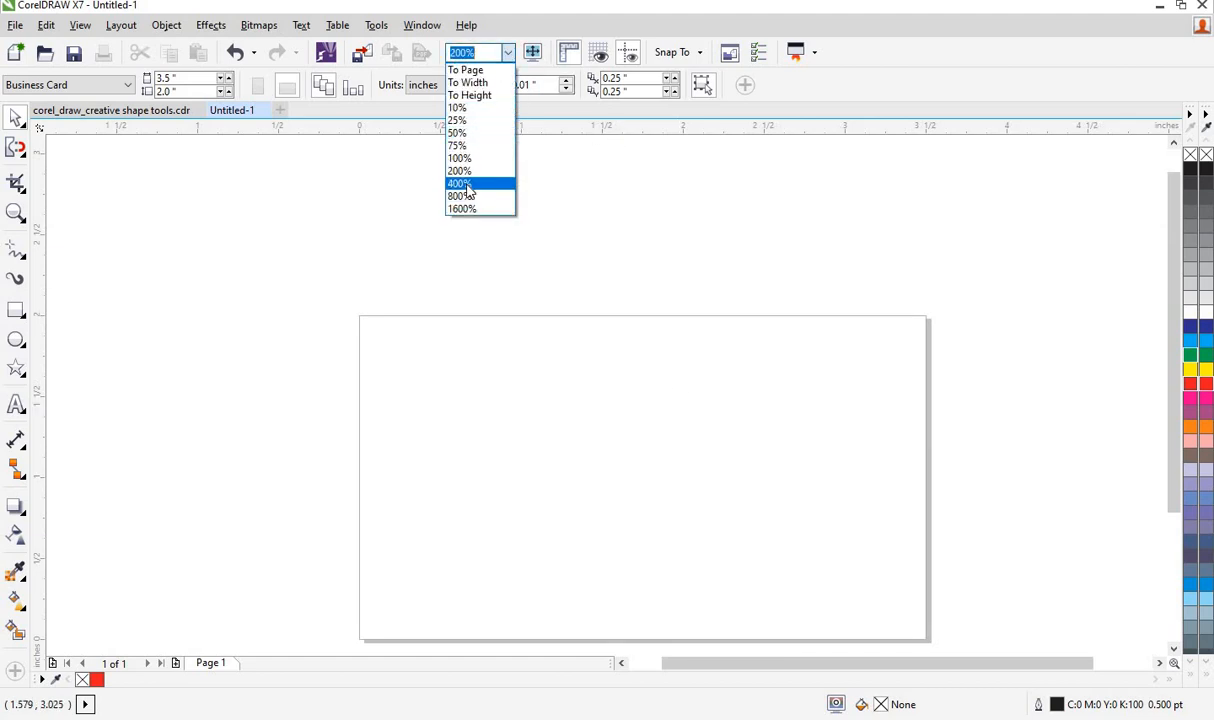
left_click(467, 184)
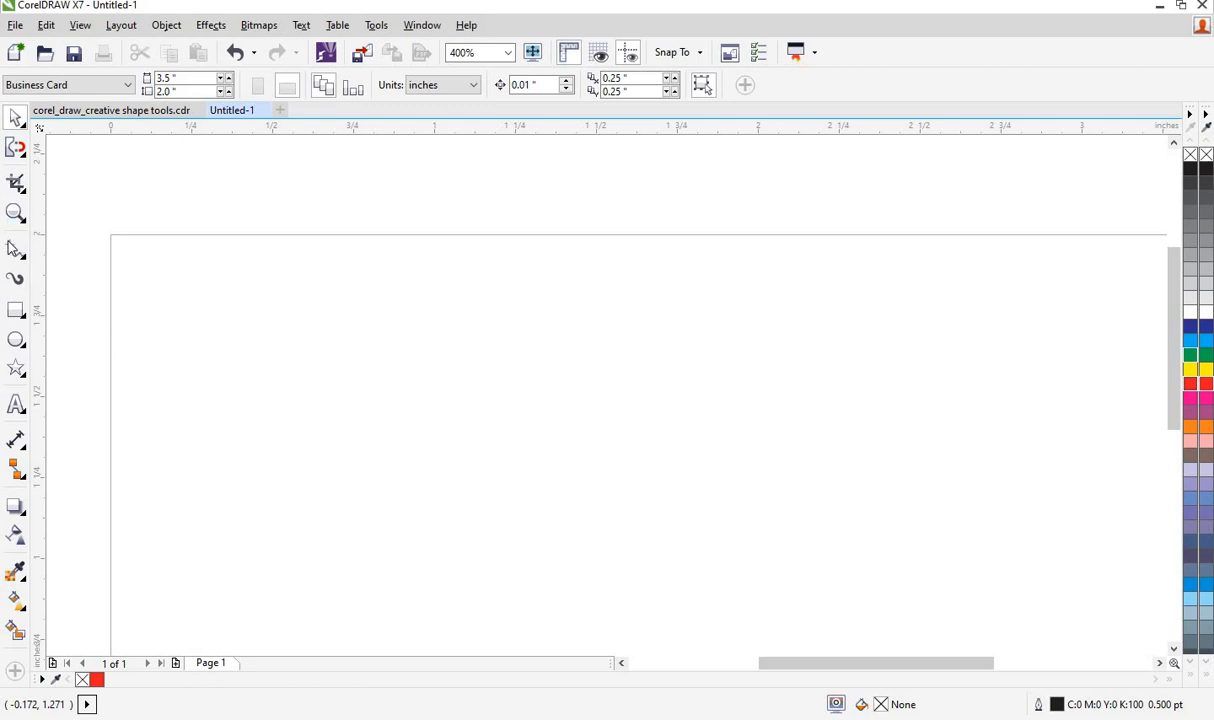
left_click(18, 343)
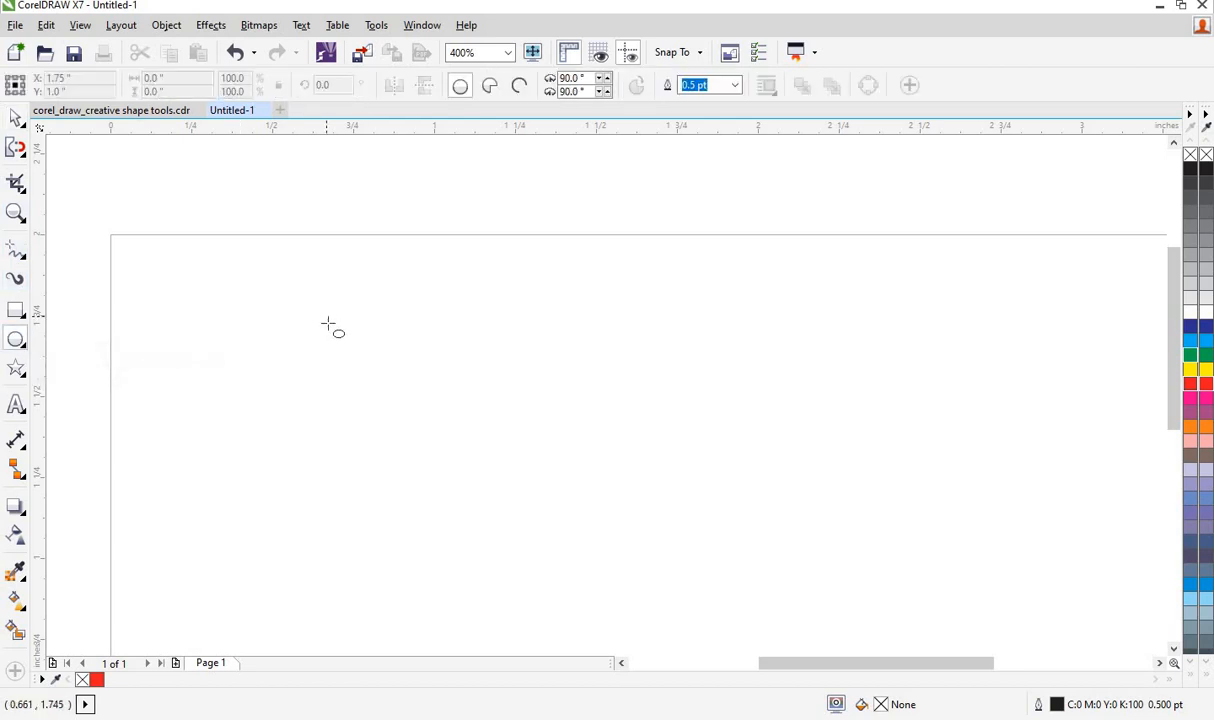
left_click_drag(321, 310, 537, 497)
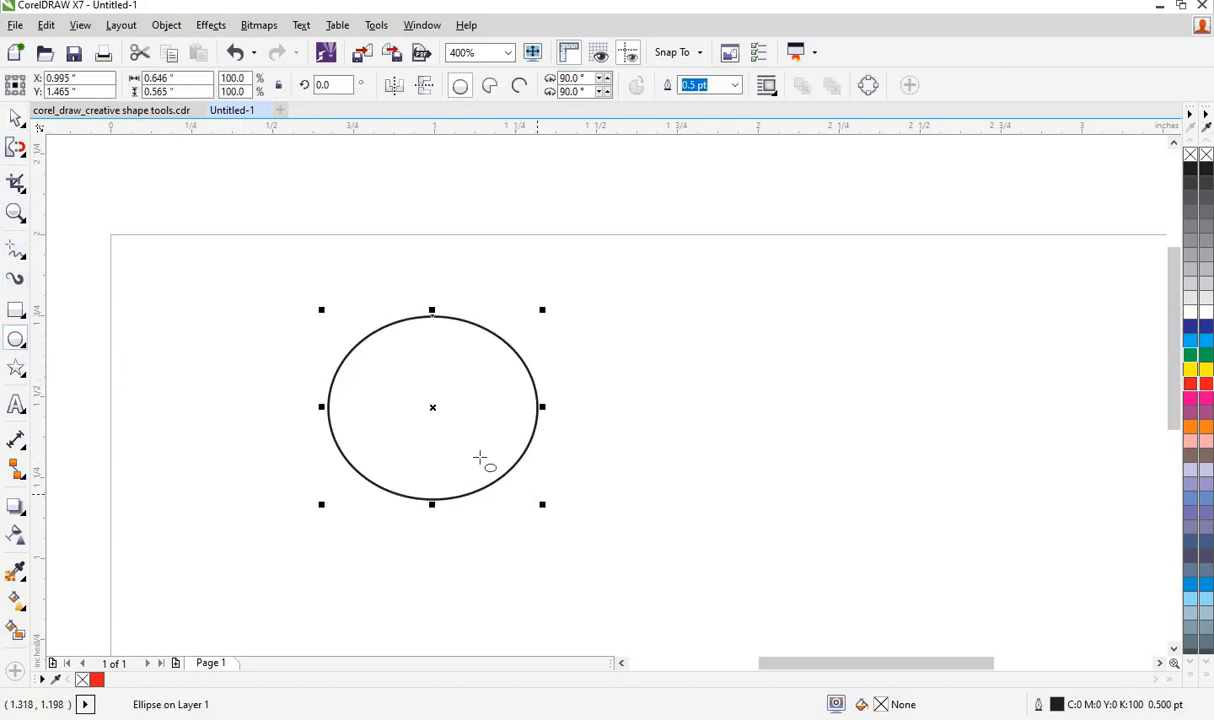
Step: Smudge the ellipse's outline in short strokes all the way around, using a 0.033 in nib
left_click(24, 158)
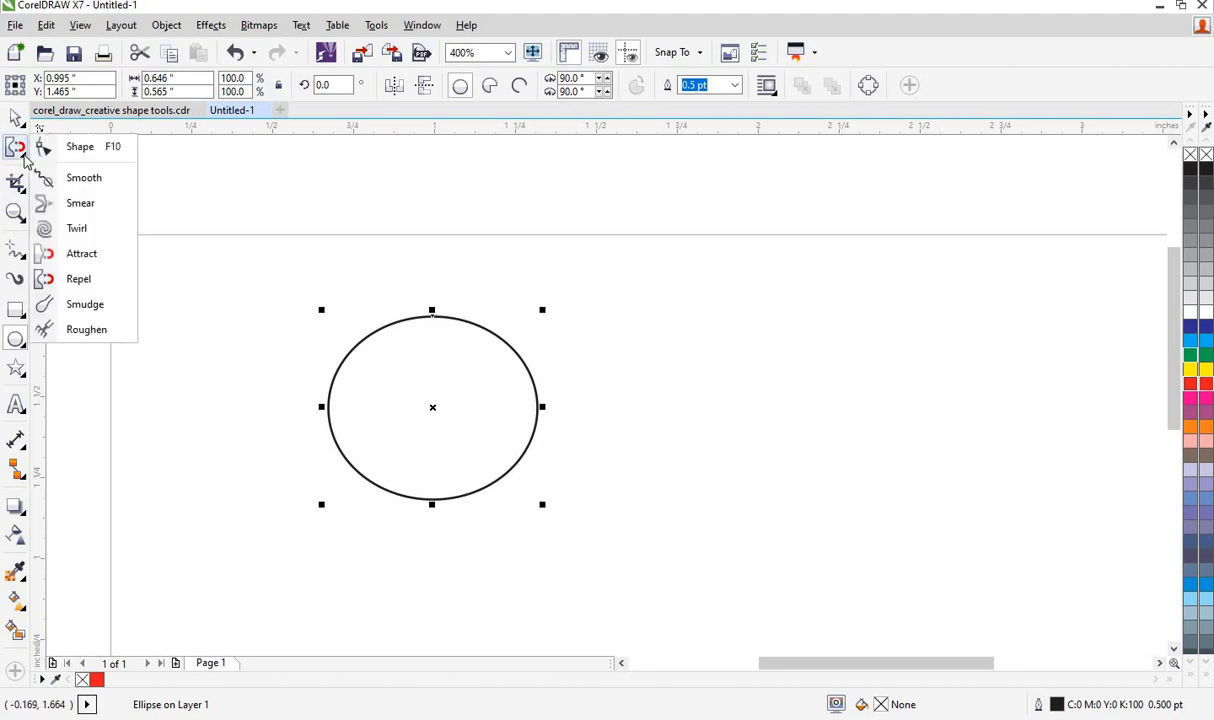
left_click(84, 304)
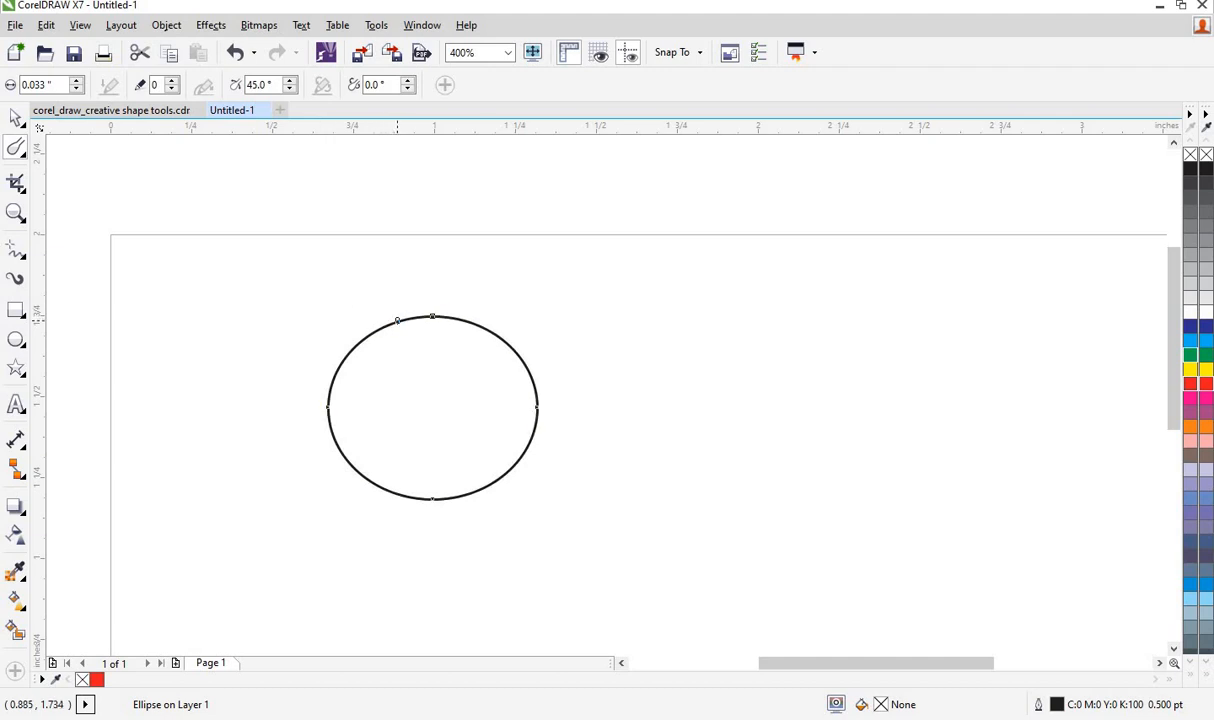
mouse_move(397, 321)
left_mouse_down()
mouse_move(480, 322)
mouse_move(497, 340)
left_mouse_up()
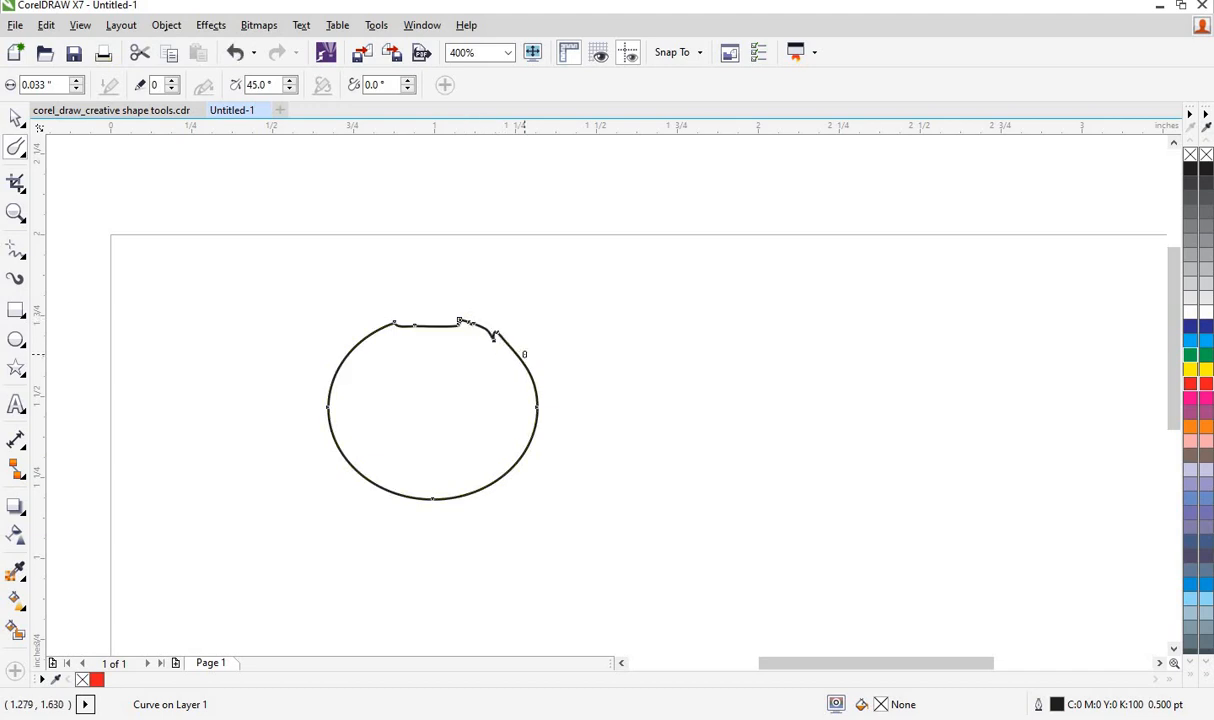
left_click_drag(518, 358, 541, 405)
mouse_move(529, 437)
left_mouse_down()
mouse_move(497, 479)
mouse_move(389, 491)
left_mouse_up()
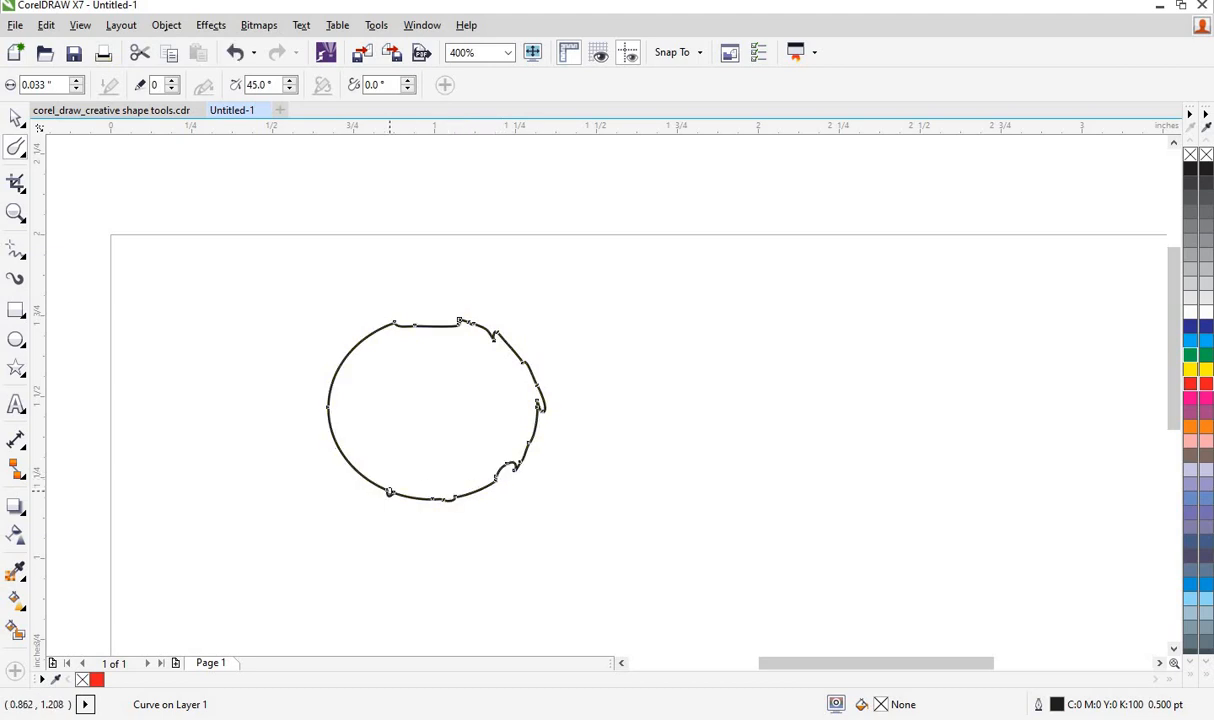
left_click_drag(331, 437, 331, 430)
mouse_move(330, 365)
left_mouse_down()
mouse_move(333, 344)
mouse_move(350, 349)
mouse_move(382, 320)
mouse_move(401, 322)
left_mouse_up()
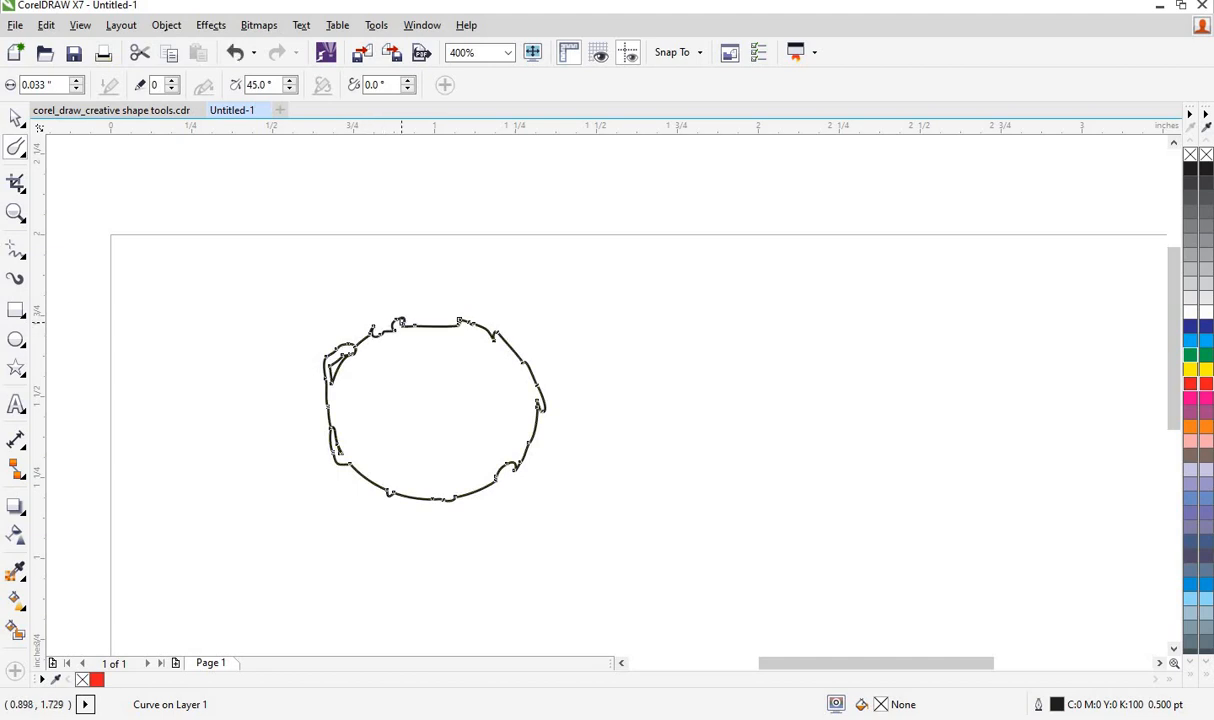
Step: Examine the smudged ellipse's outline at 800% zoom
left_click(508, 52)
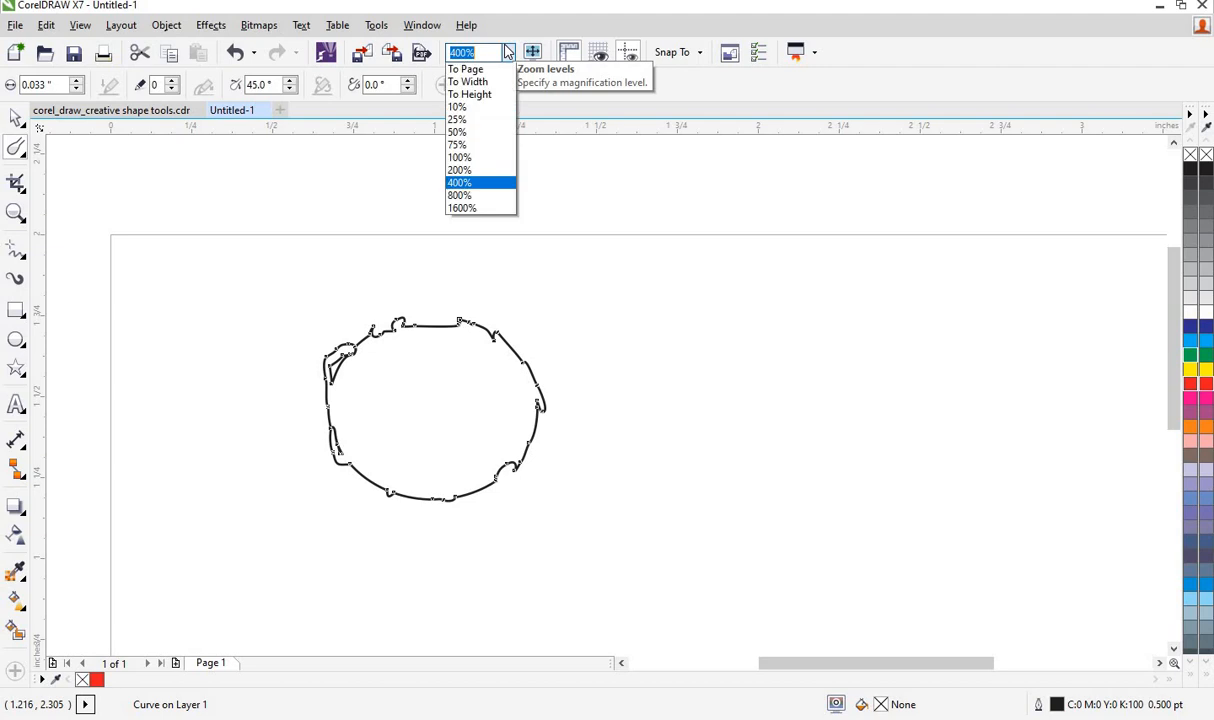
left_click(474, 226)
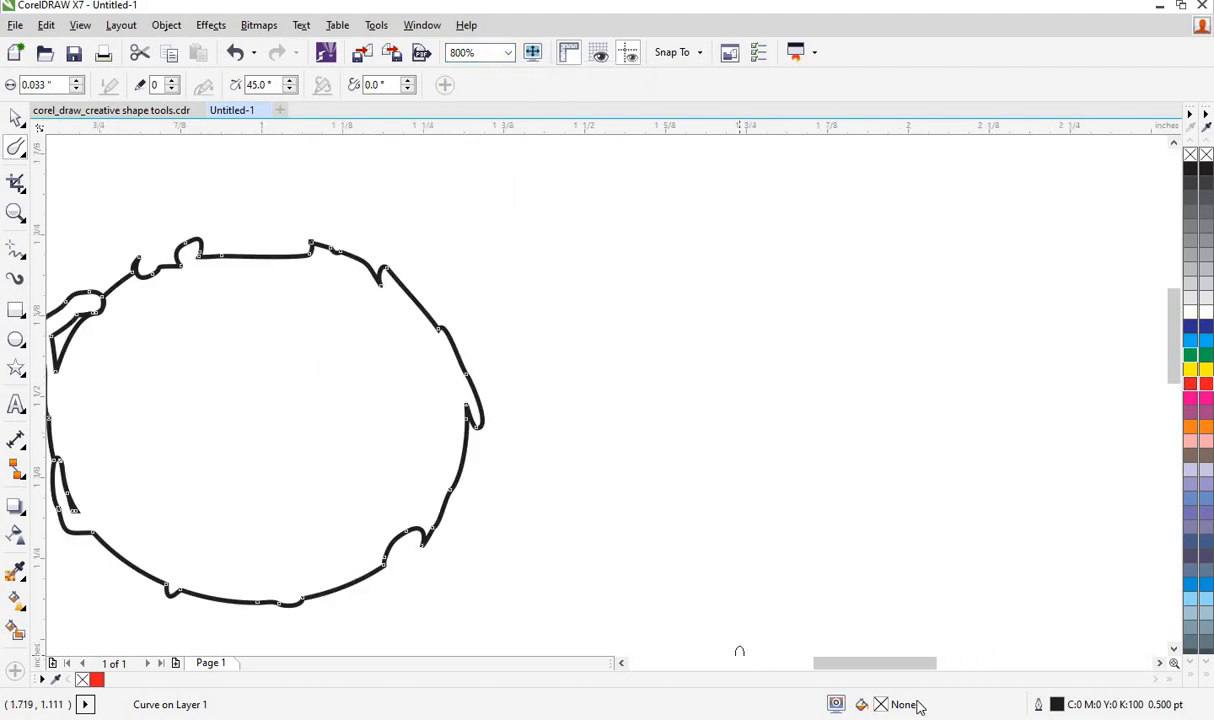
left_click_drag(891, 661, 878, 661)
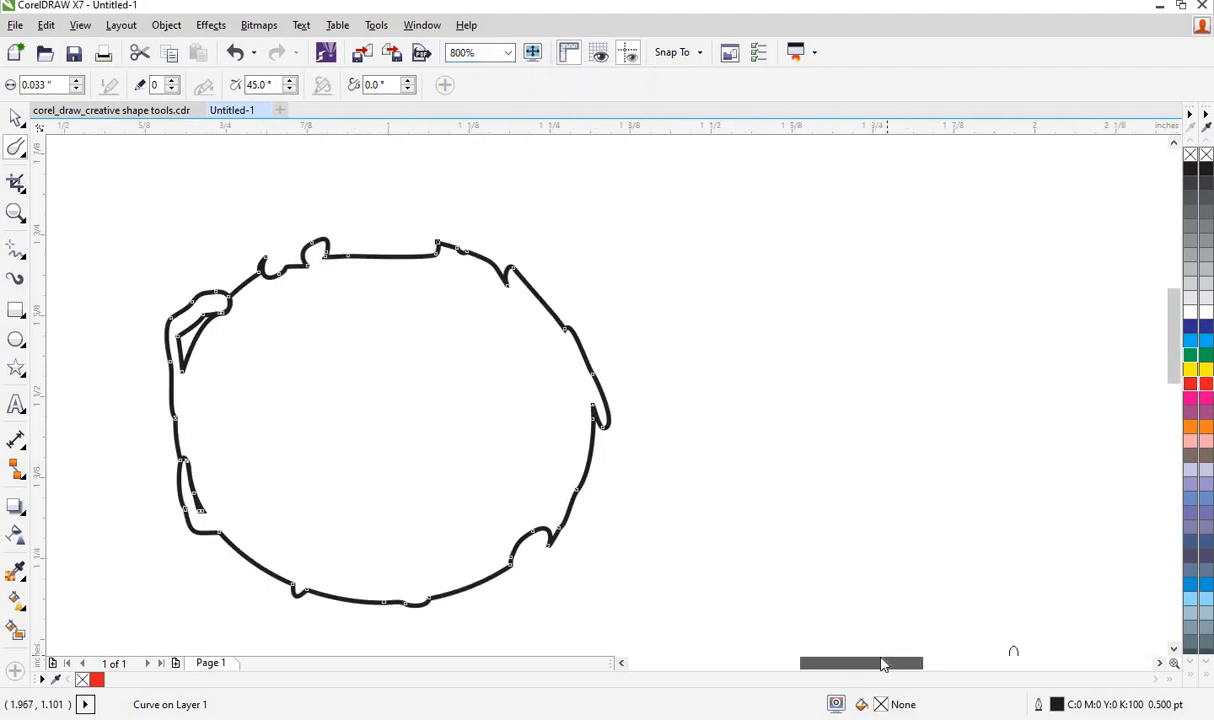
Step: Smudge the ellipse's outline further at its top edge, its lower-right side and along its bottom-right curve
mouse_move(328, 258)
left_mouse_down()
mouse_move(383, 256)
mouse_move(412, 222)
left_mouse_up()
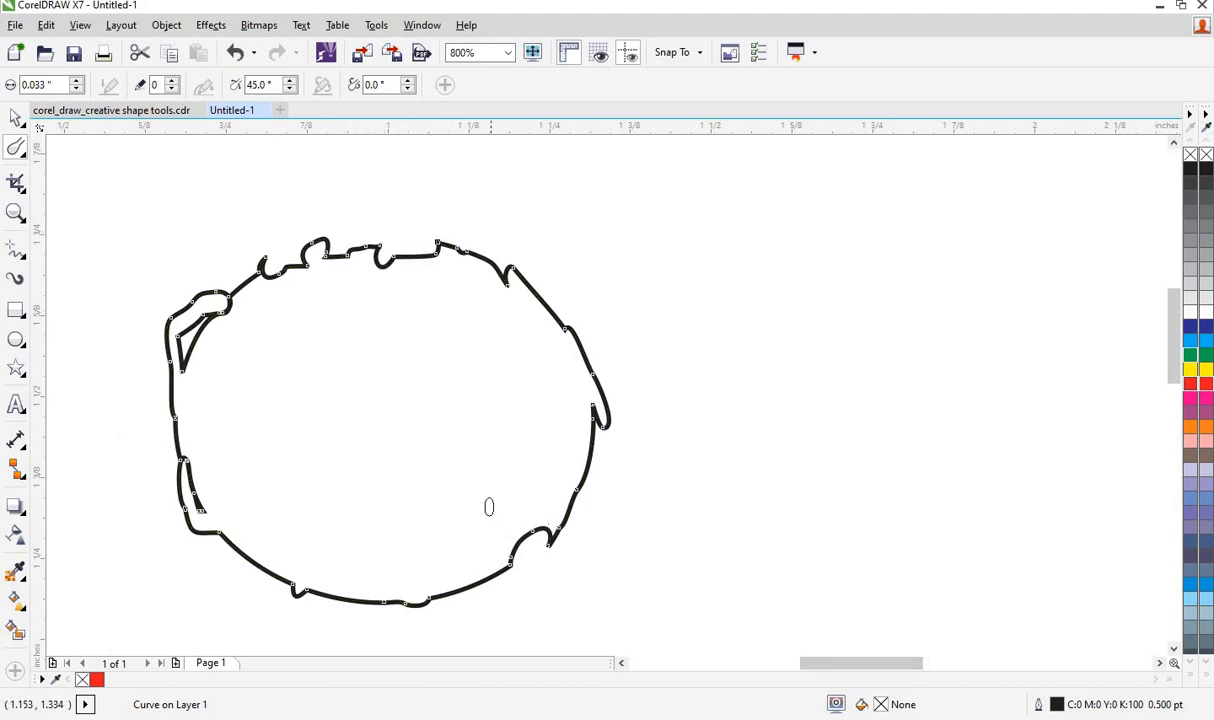
left_click_drag(576, 492, 580, 484)
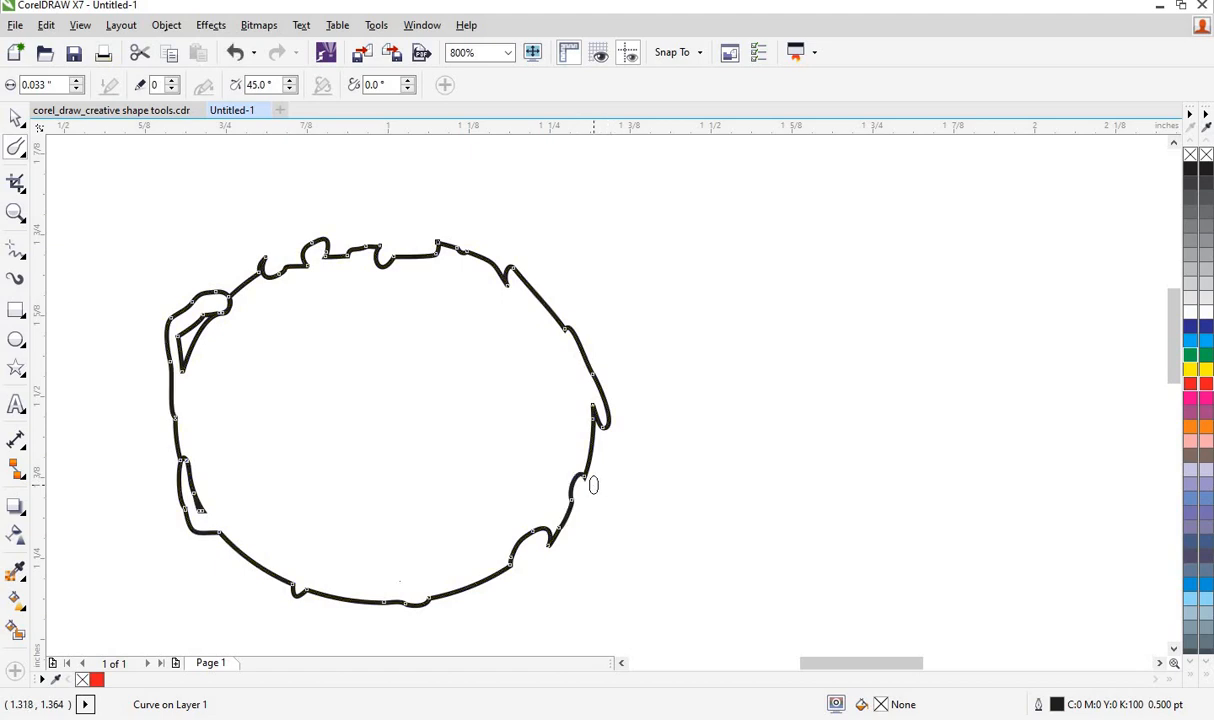
mouse_move(364, 600)
left_mouse_down()
mouse_move(422, 615)
mouse_move(505, 568)
mouse_move(537, 518)
left_mouse_up()
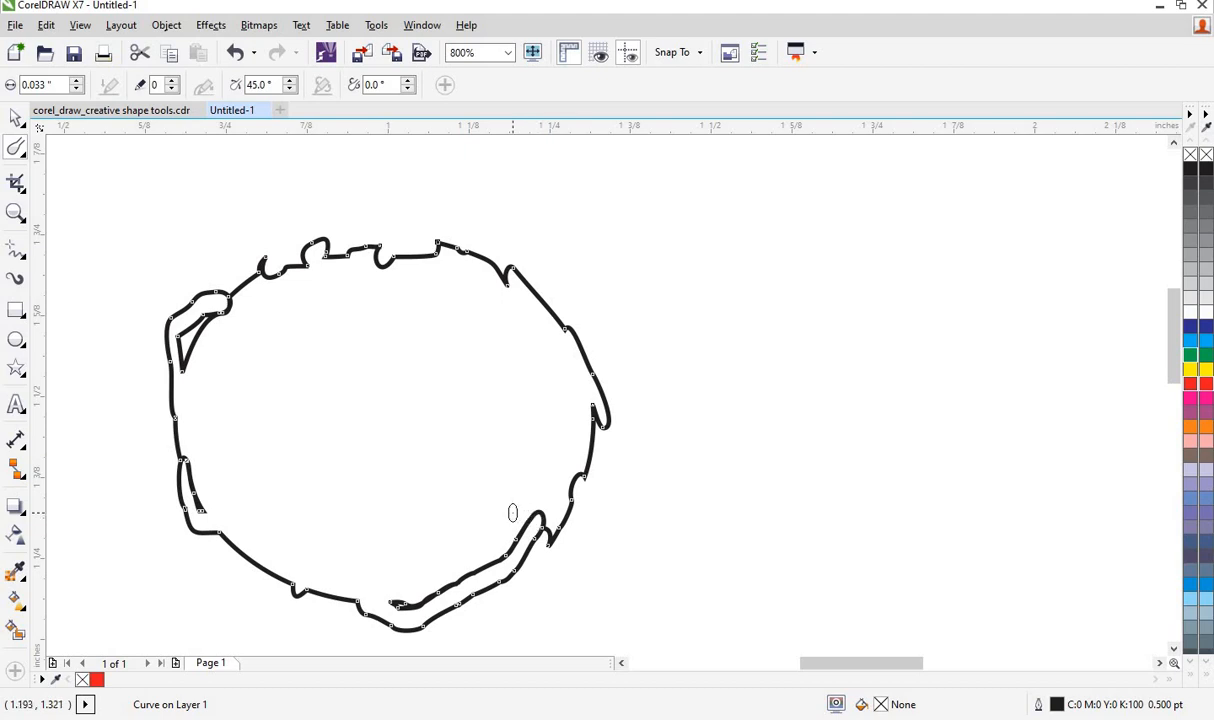
Step: Roughen separate stretches of the outline along its top, upper-right, right and lower-left edges with the Roughen tool
left_click(28, 157)
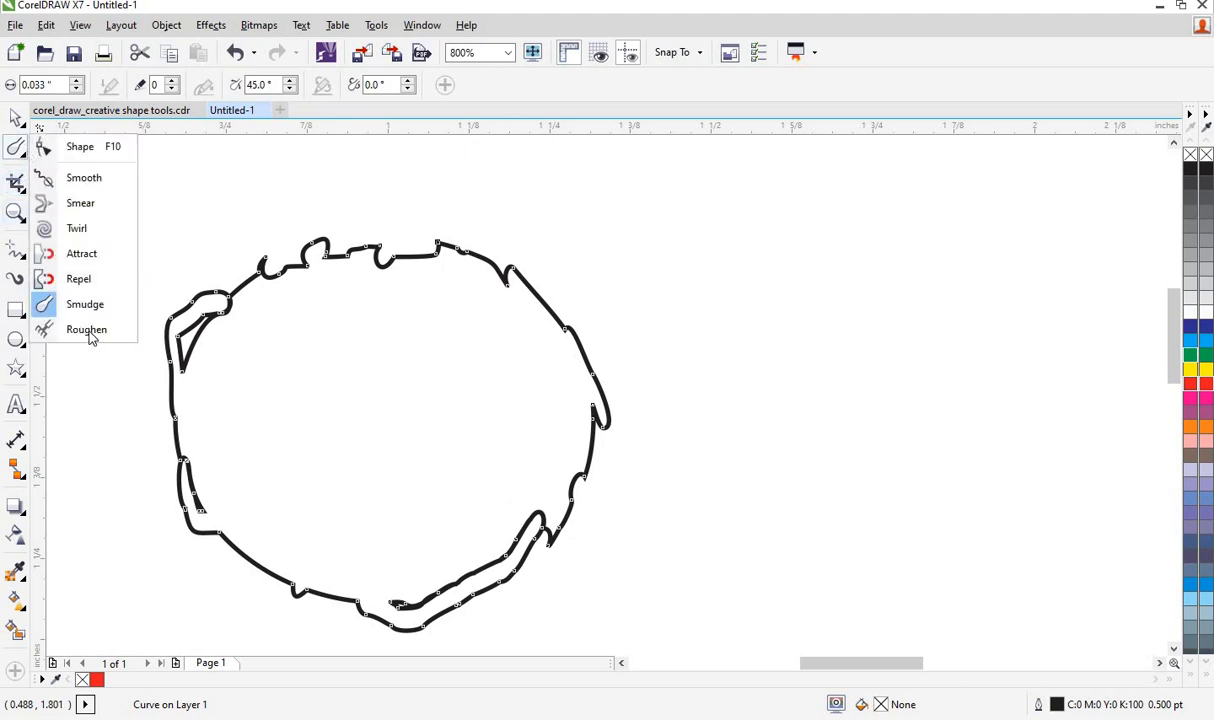
left_click(87, 330)
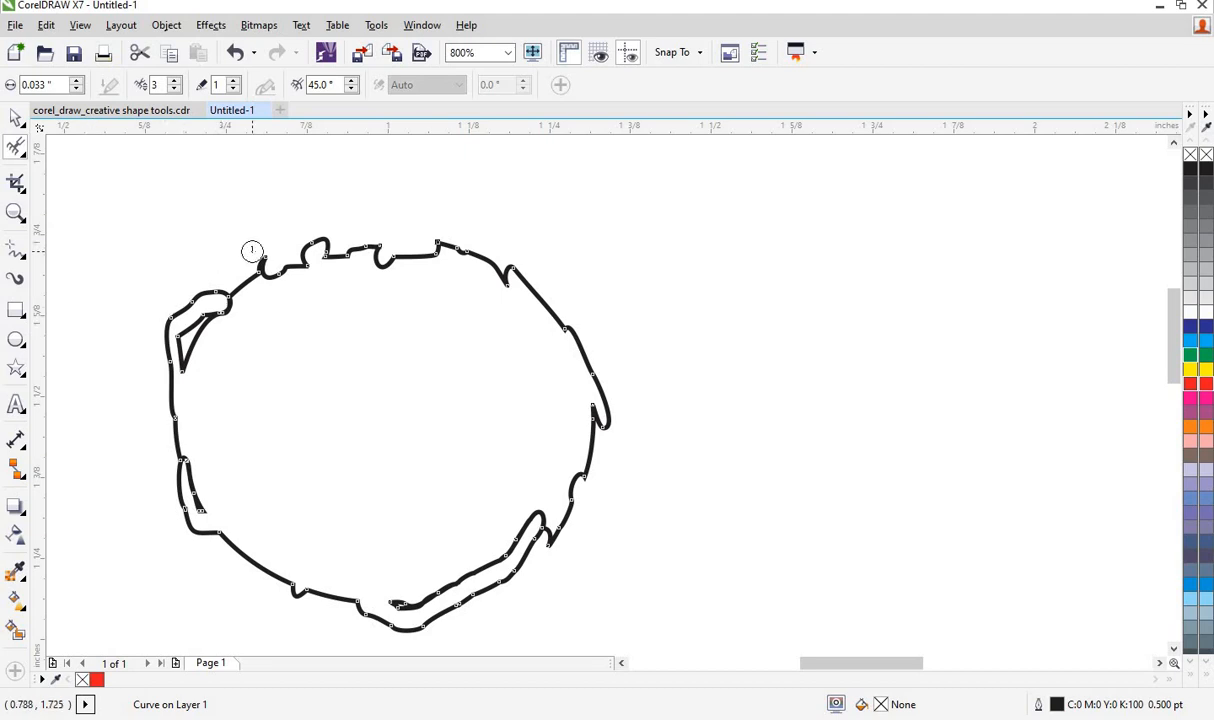
left_click_drag(295, 263, 317, 238)
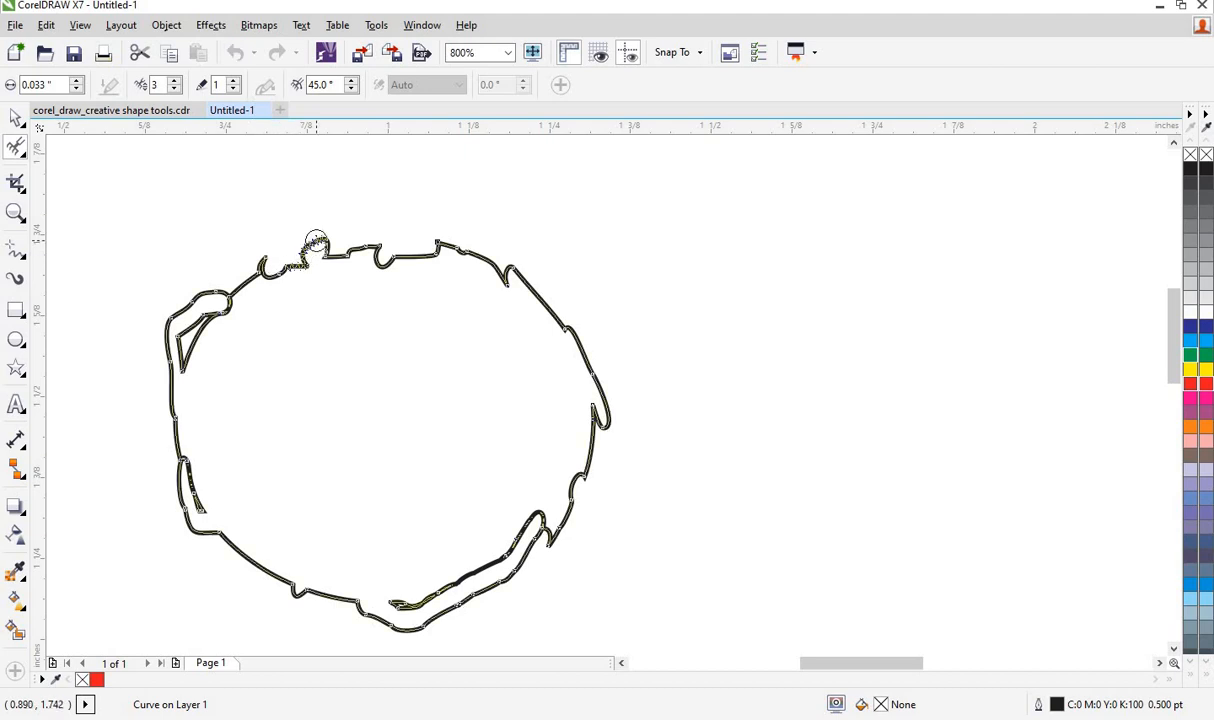
left_click_drag(400, 258, 454, 243)
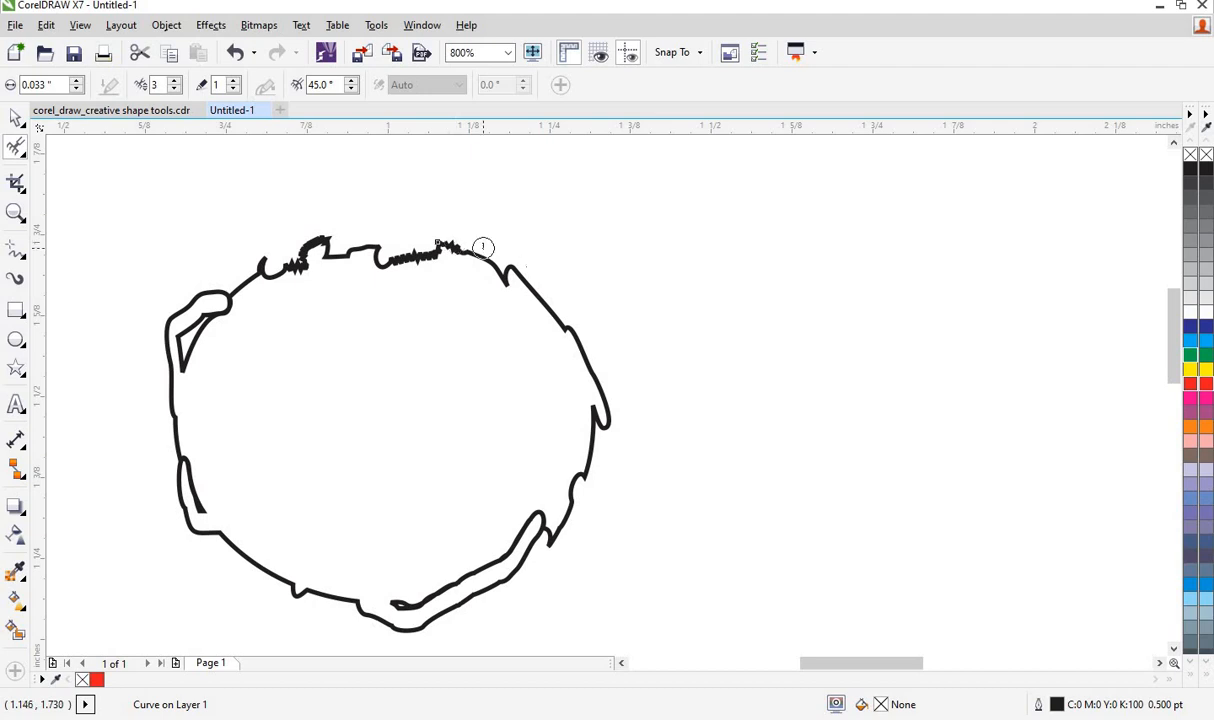
mouse_move(503, 264)
left_mouse_down()
mouse_move(529, 302)
mouse_move(573, 341)
left_mouse_up()
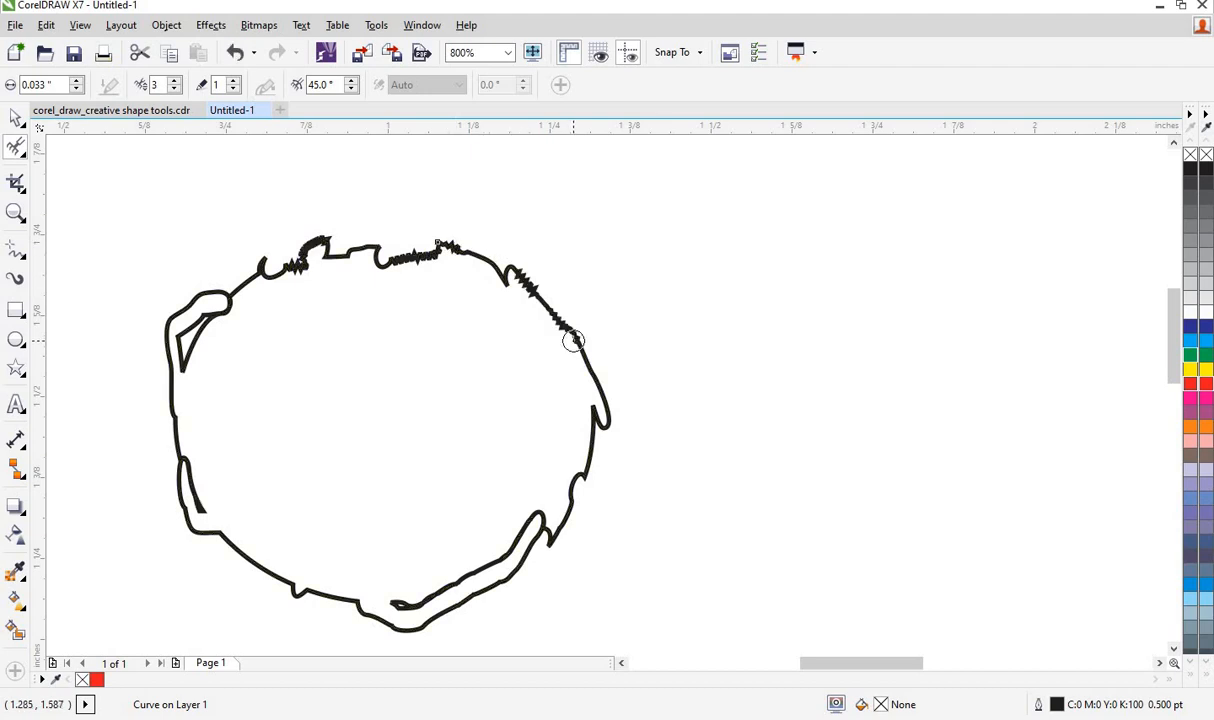
mouse_move(591, 406)
left_mouse_down()
mouse_move(599, 425)
mouse_move(583, 470)
left_mouse_up()
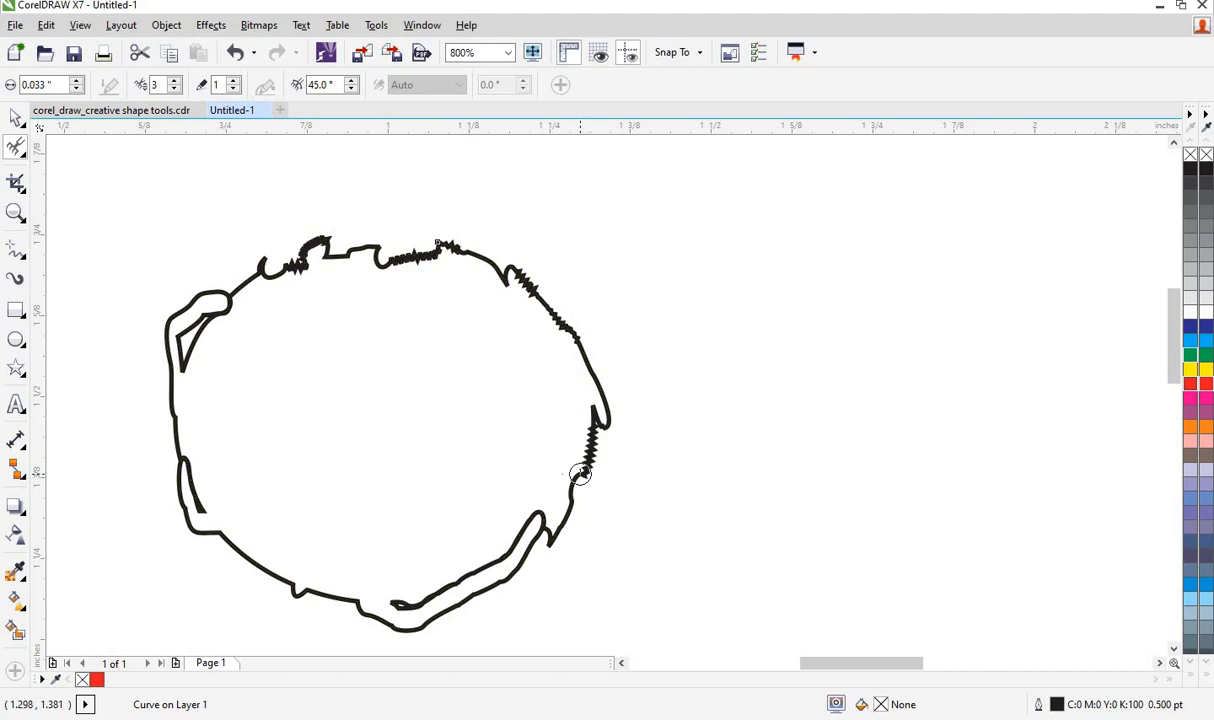
mouse_move(279, 591)
left_mouse_down()
mouse_move(250, 540)
mouse_move(200, 527)
left_mouse_up()
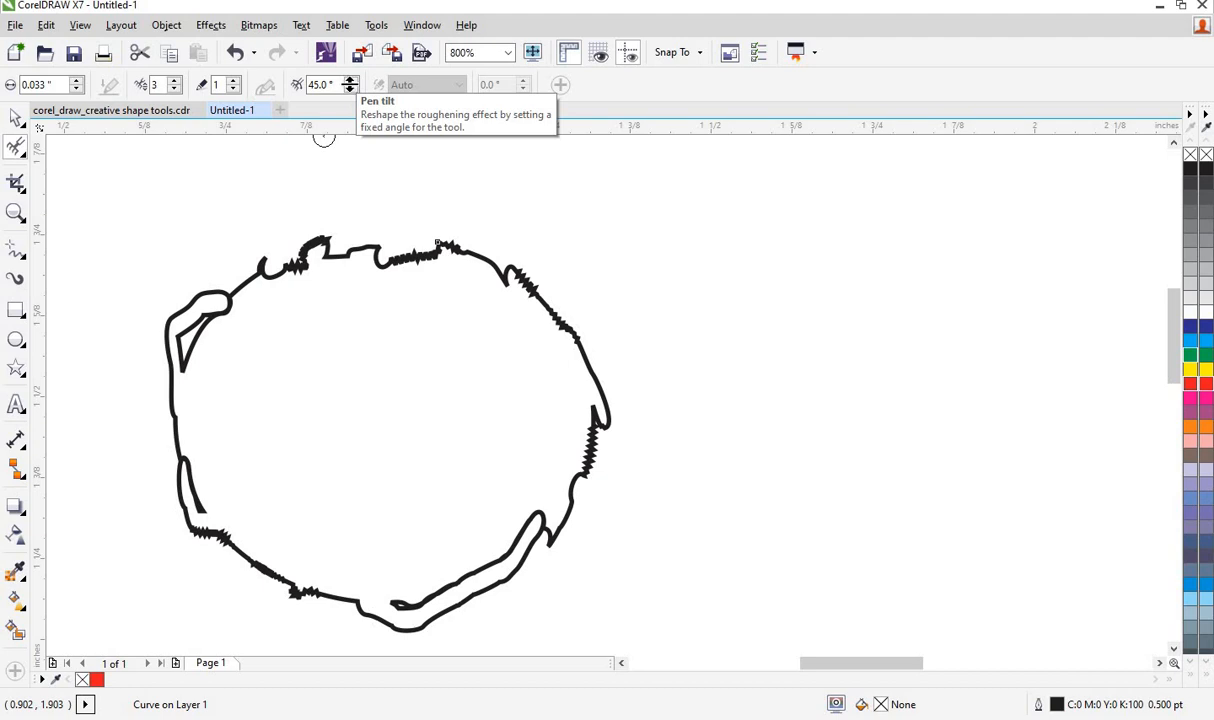
Step: Set the Roughen pen tilt to 51° and roughen a short stretch in the middle of the outline's left edge
left_click(349, 80)
left_click(349, 80)
left_click(349, 80)
left_click(349, 80)
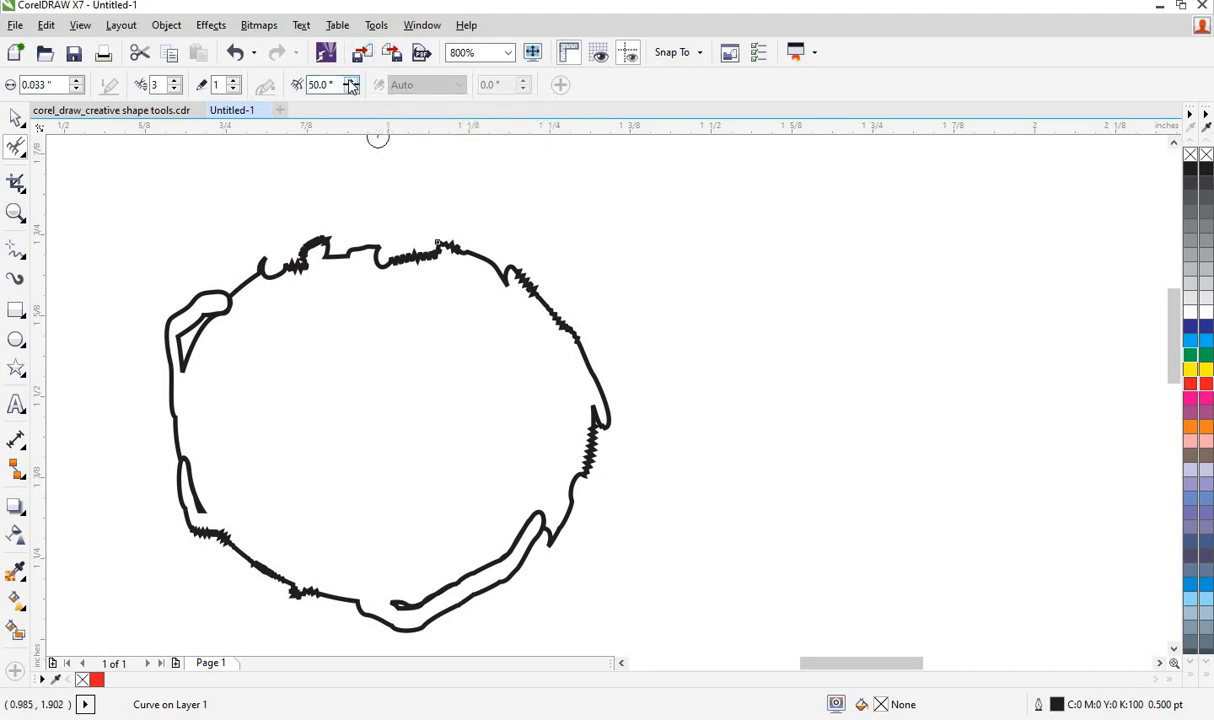
left_click(350, 81)
left_click_drag(168, 414, 173, 371)
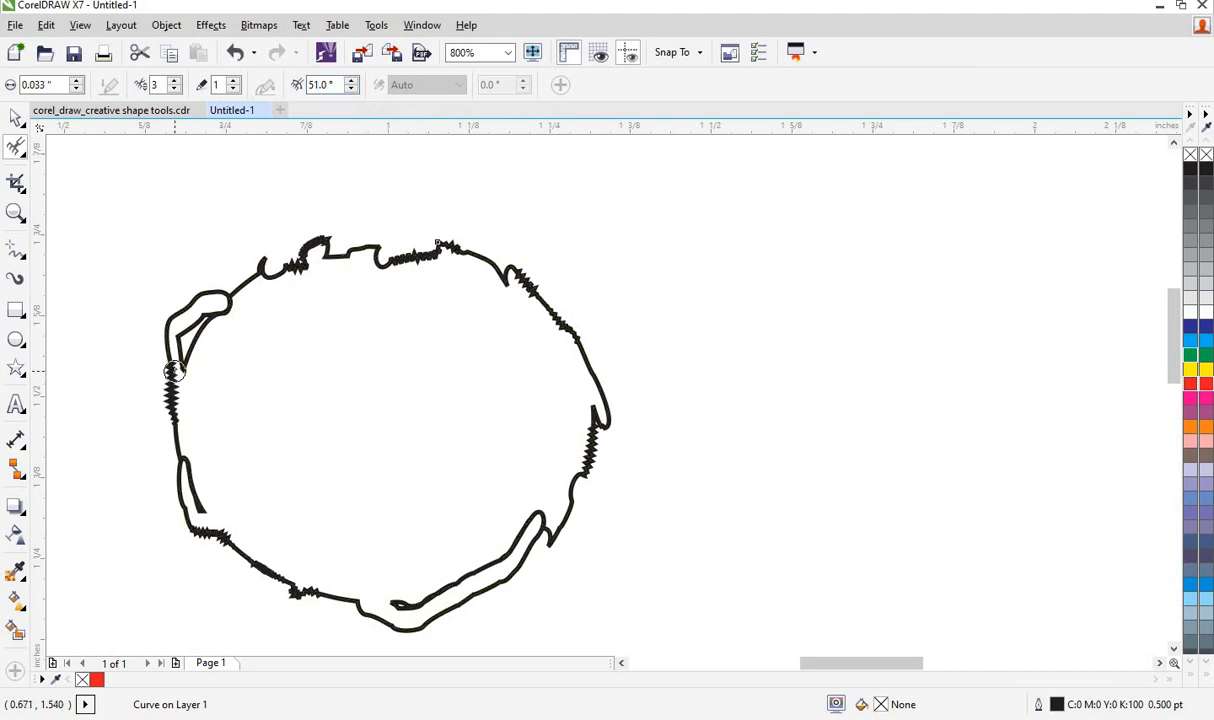
Step: Set the frequency of spikes to 6 and roughen the top of the bulge at the outline's upper left
left_click(174, 80)
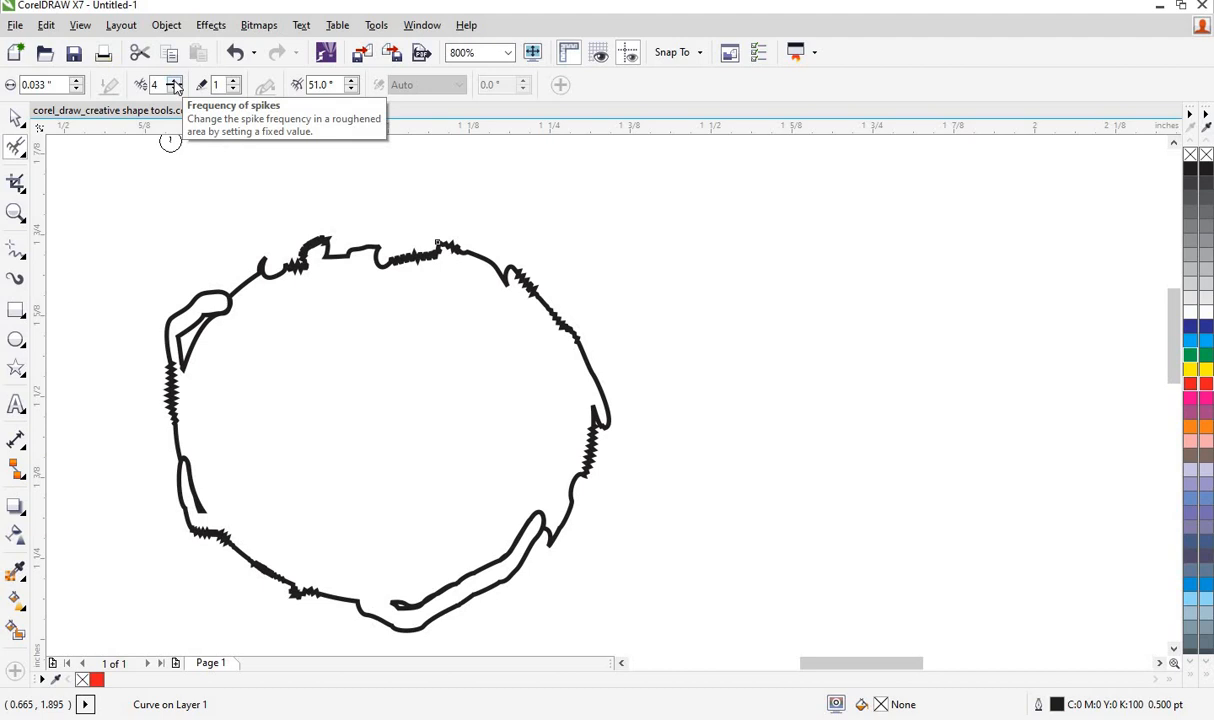
left_click(174, 81)
left_click(174, 81)
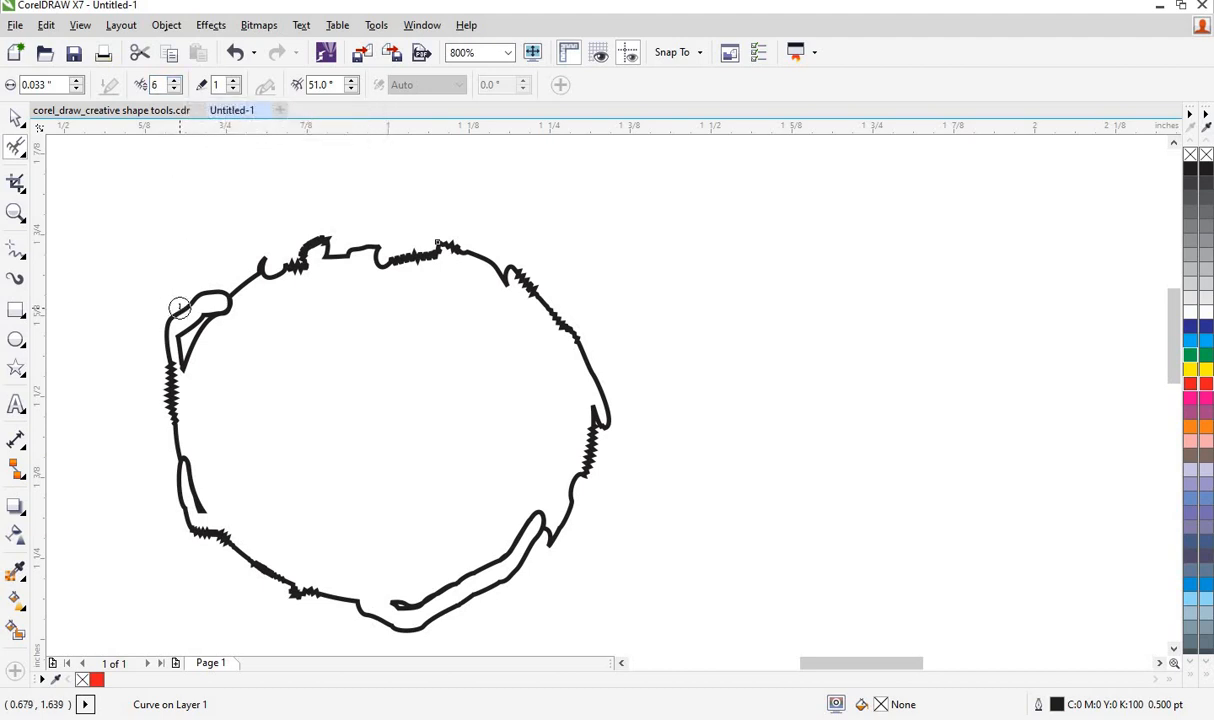
left_click_drag(180, 308, 222, 298)
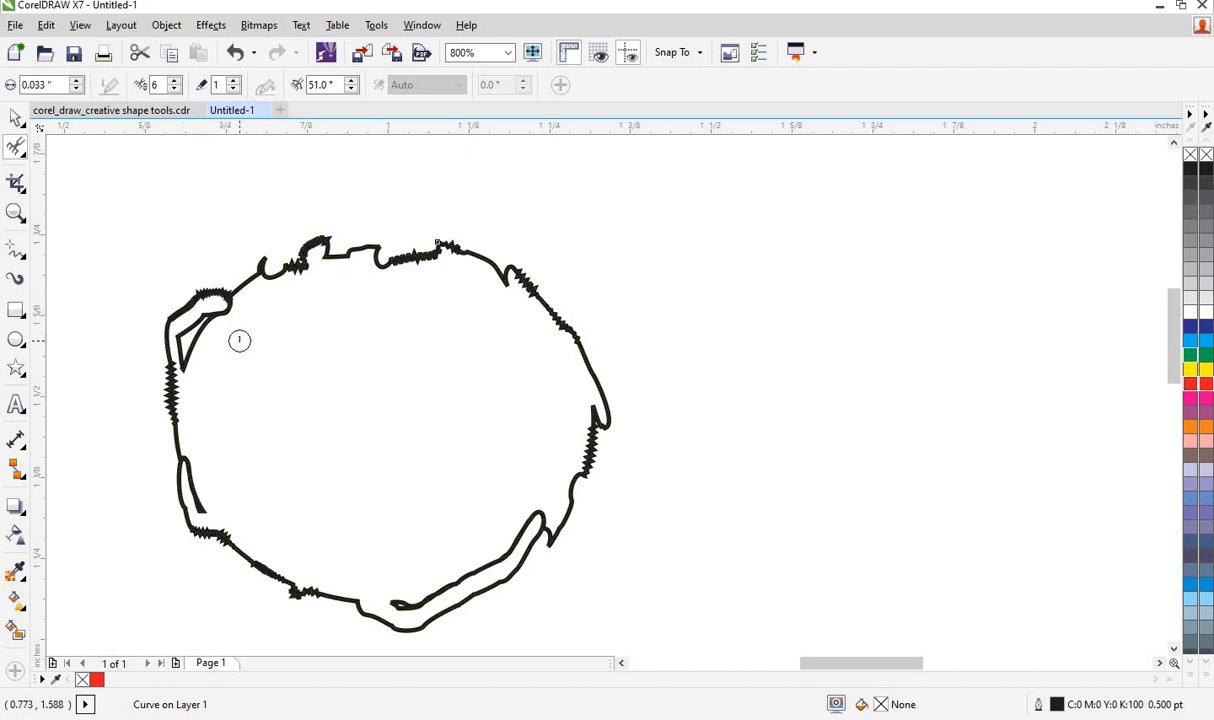